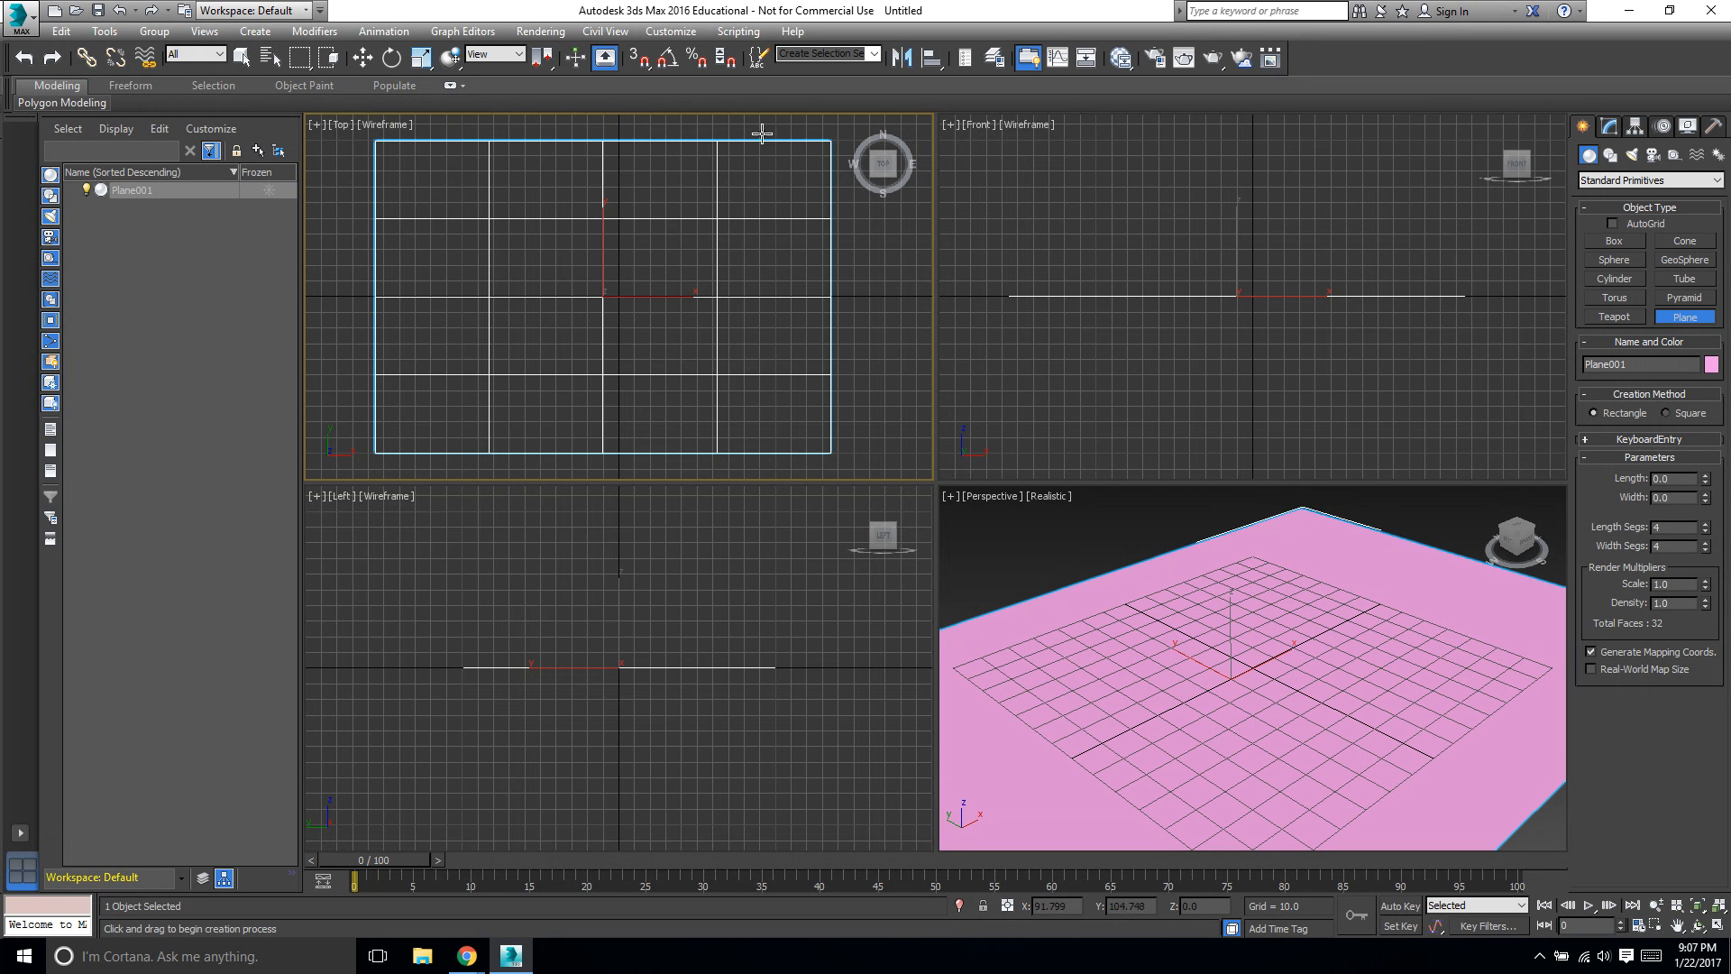
Set the Top viewport's display style to Shaded.
click(387, 131)
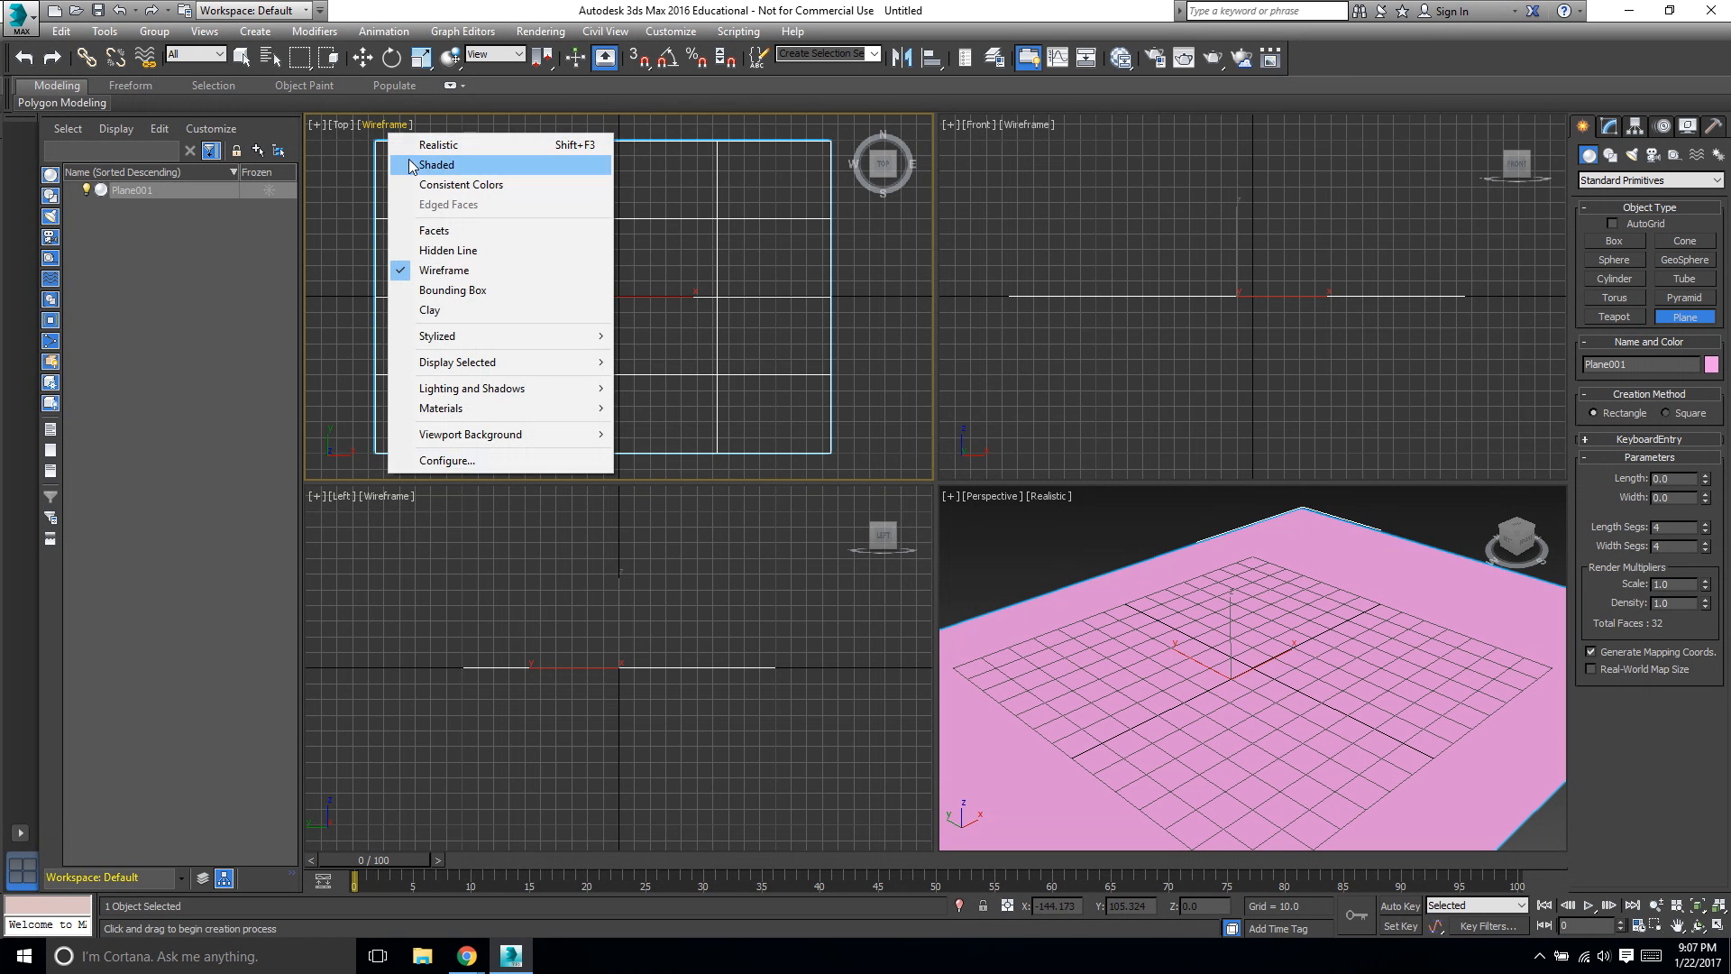
click(414, 165)
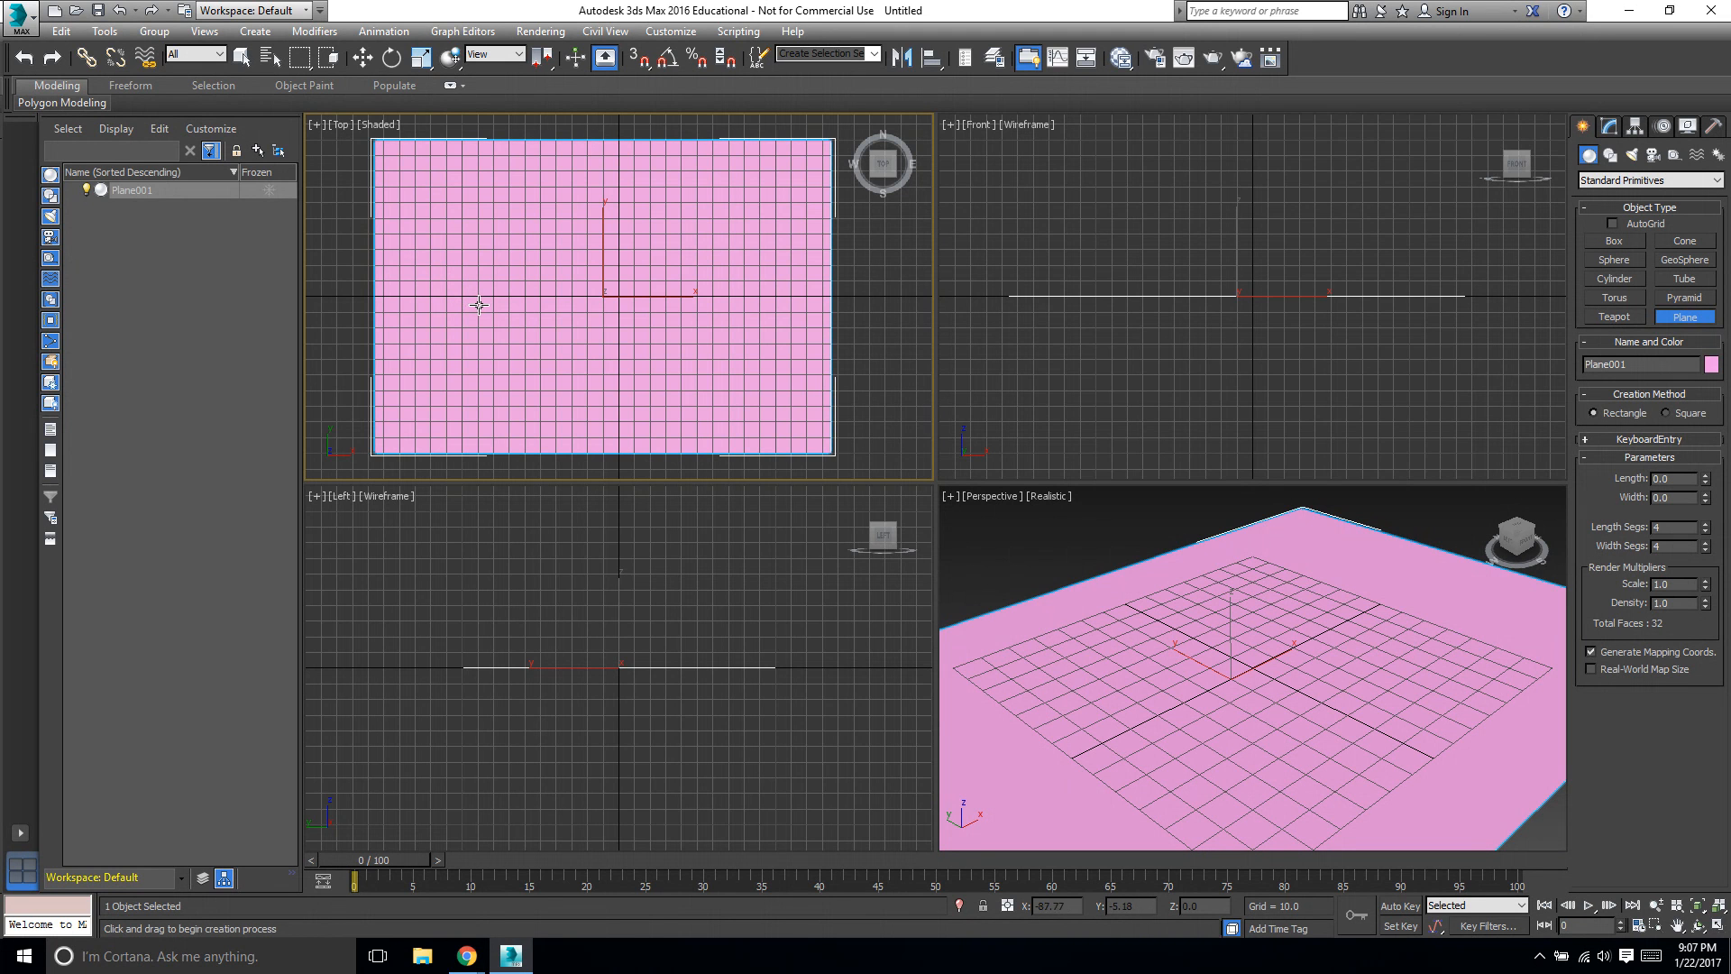
Connect the Map #1 bitmap to the Diffuse Color of the Standard material Material #25 and apply that material to the plane.
click(1121, 60)
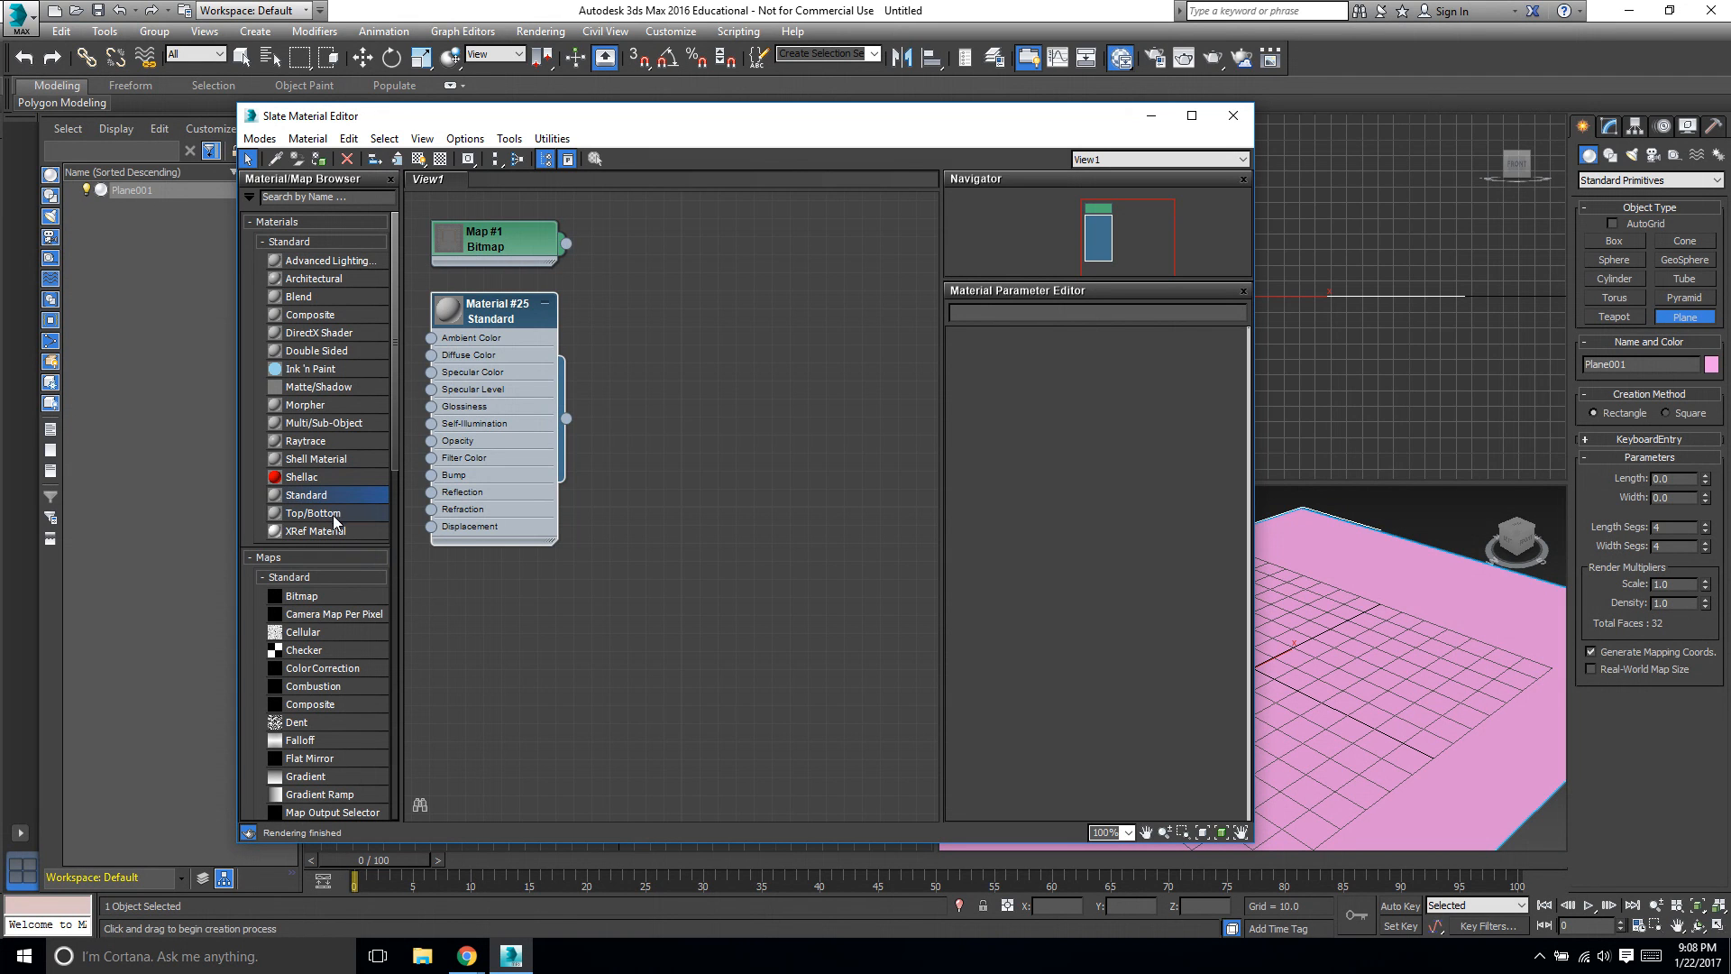
drag(506, 294, 518, 276)
drag(503, 345, 432, 336)
drag(580, 406, 1288, 557)
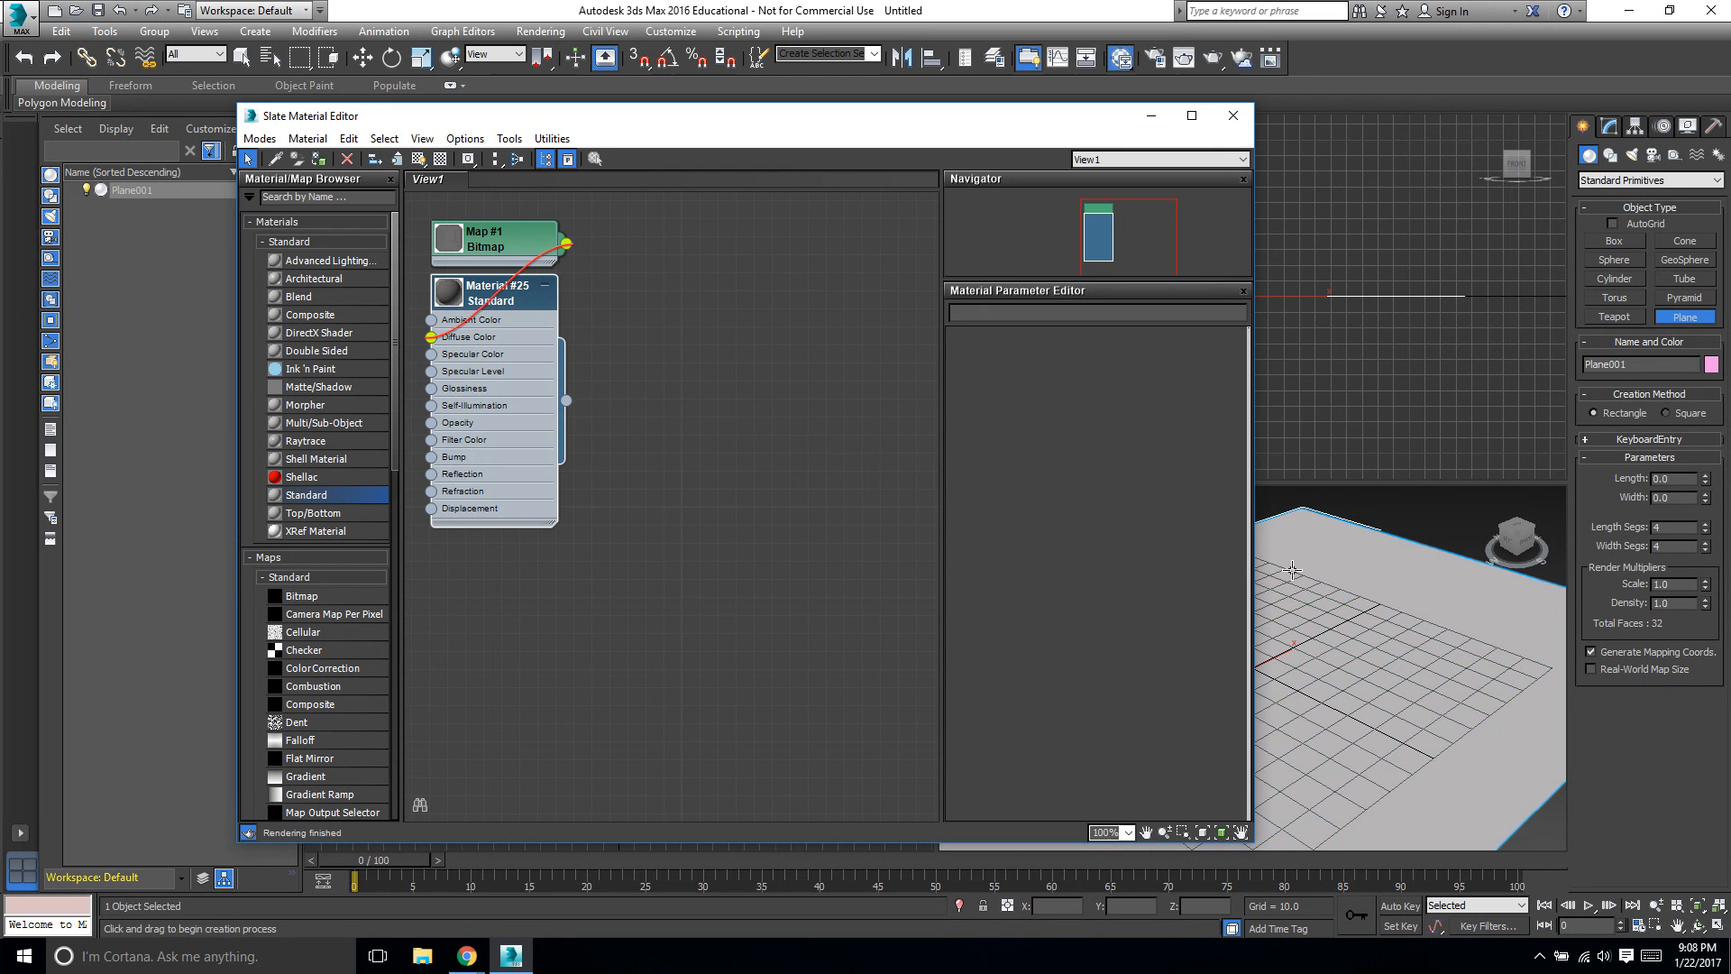
Show the Map #1 bitmap as a shaded material in the viewports and close the Slate Material Editor.
right_click(503, 234)
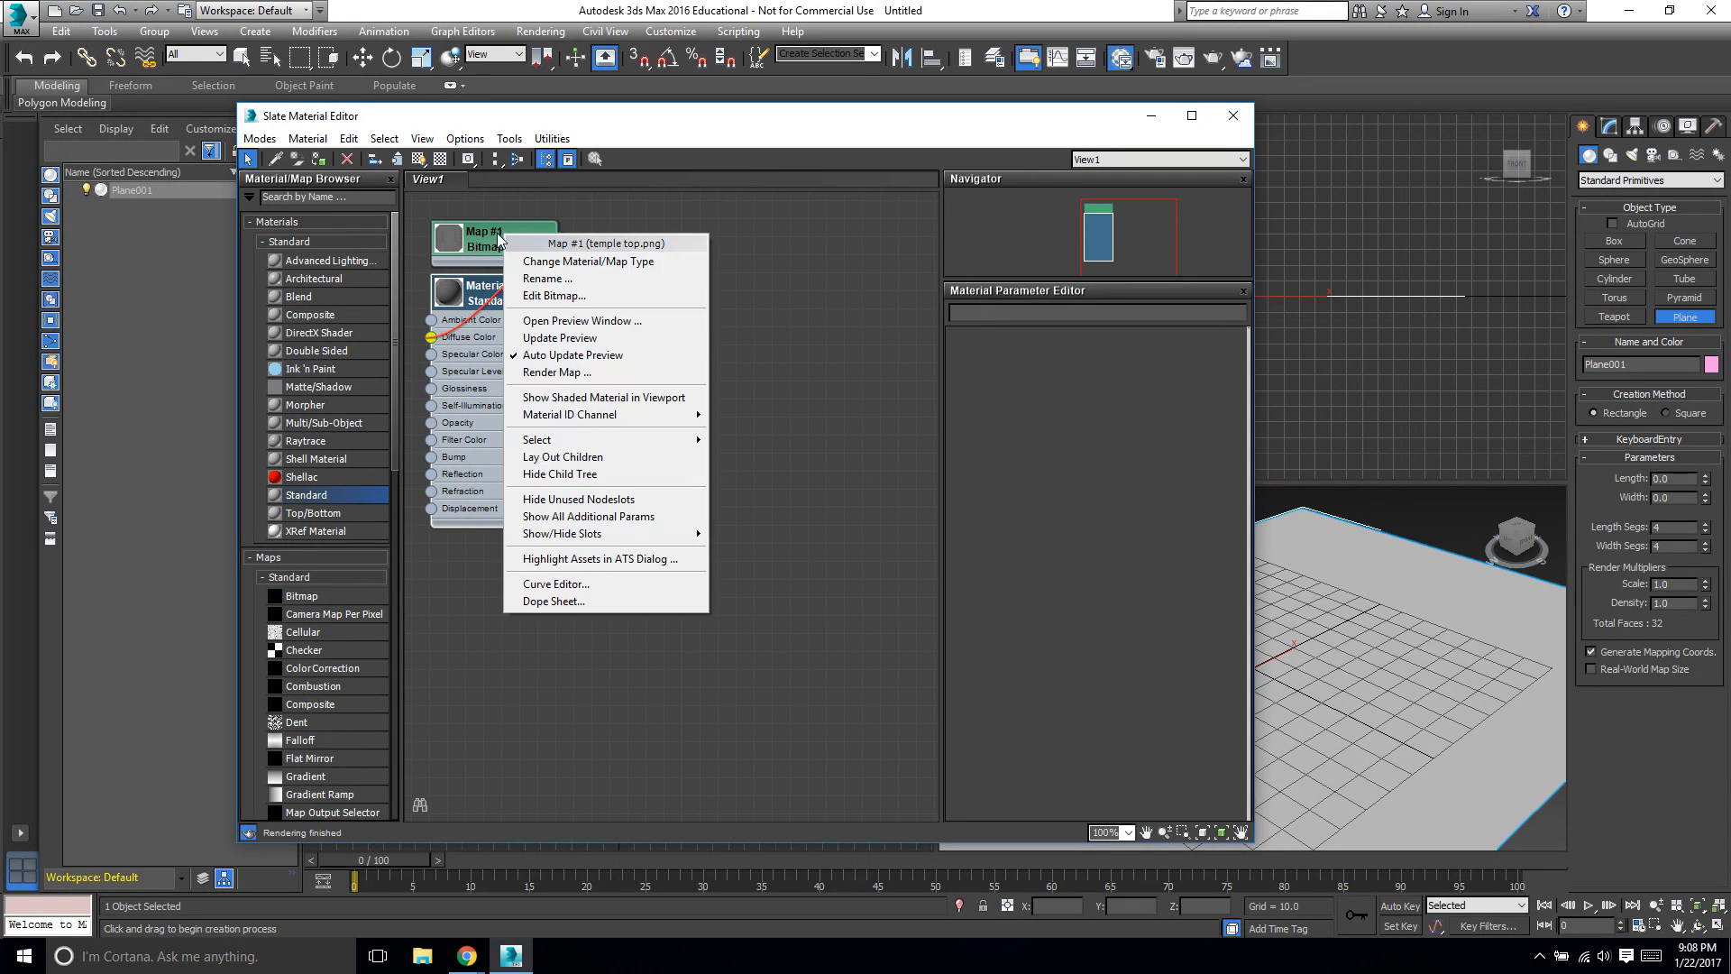
click(575, 400)
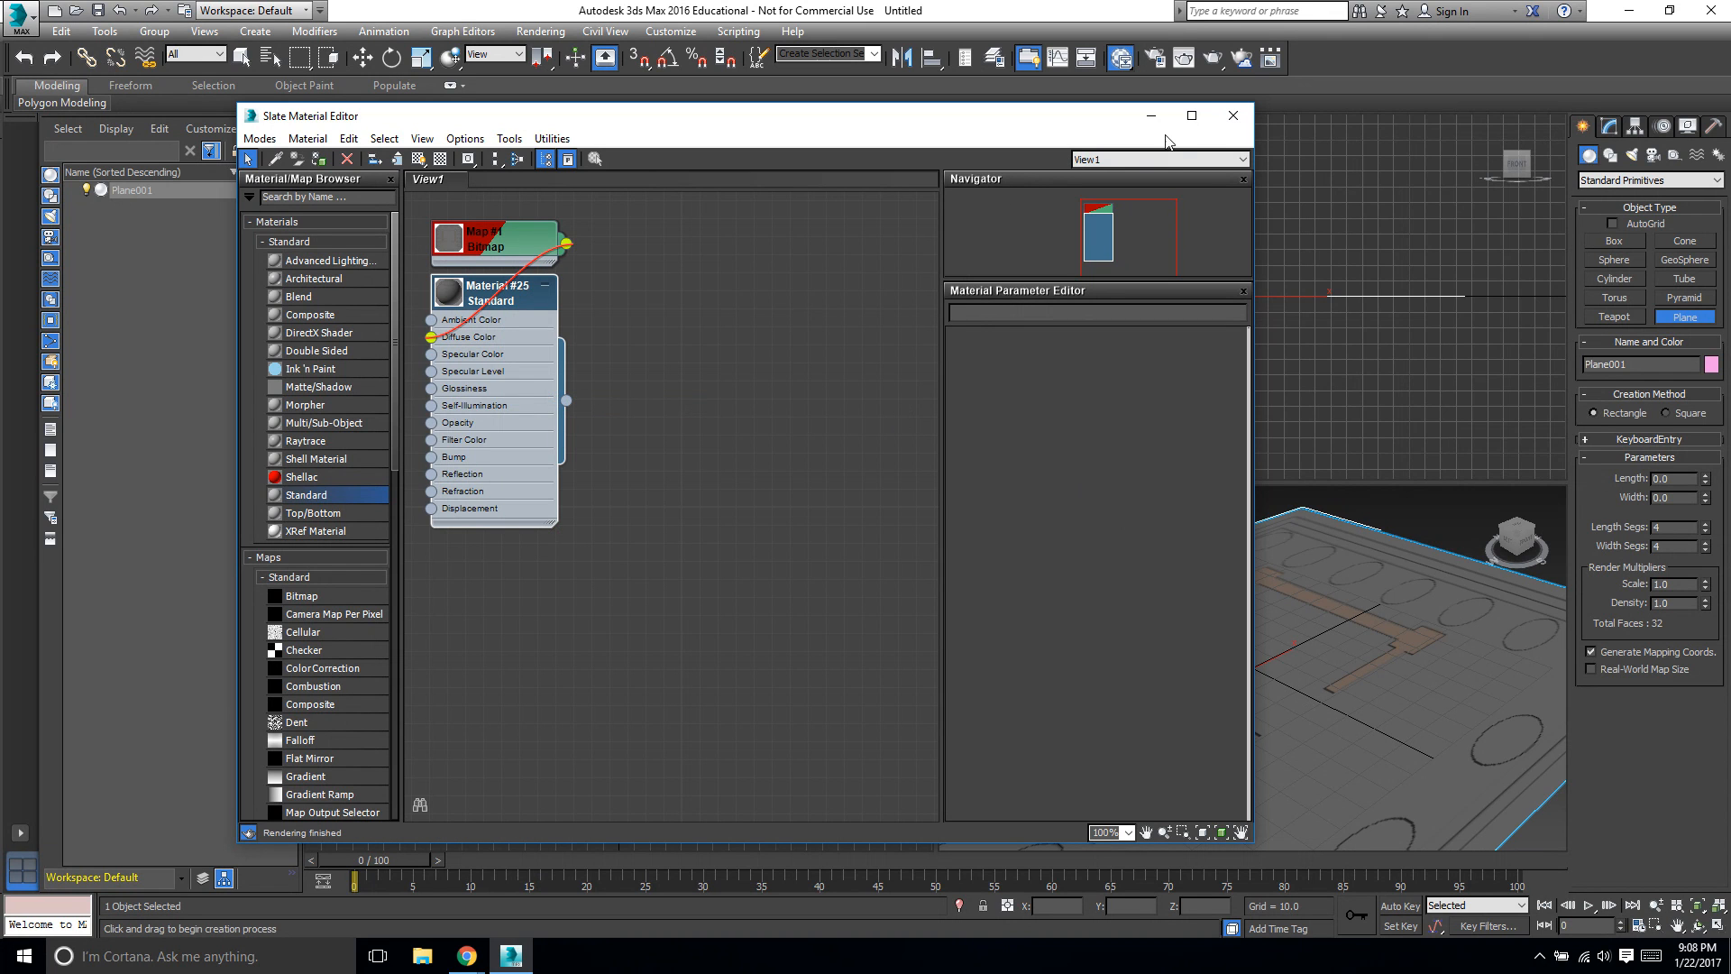
click(1232, 116)
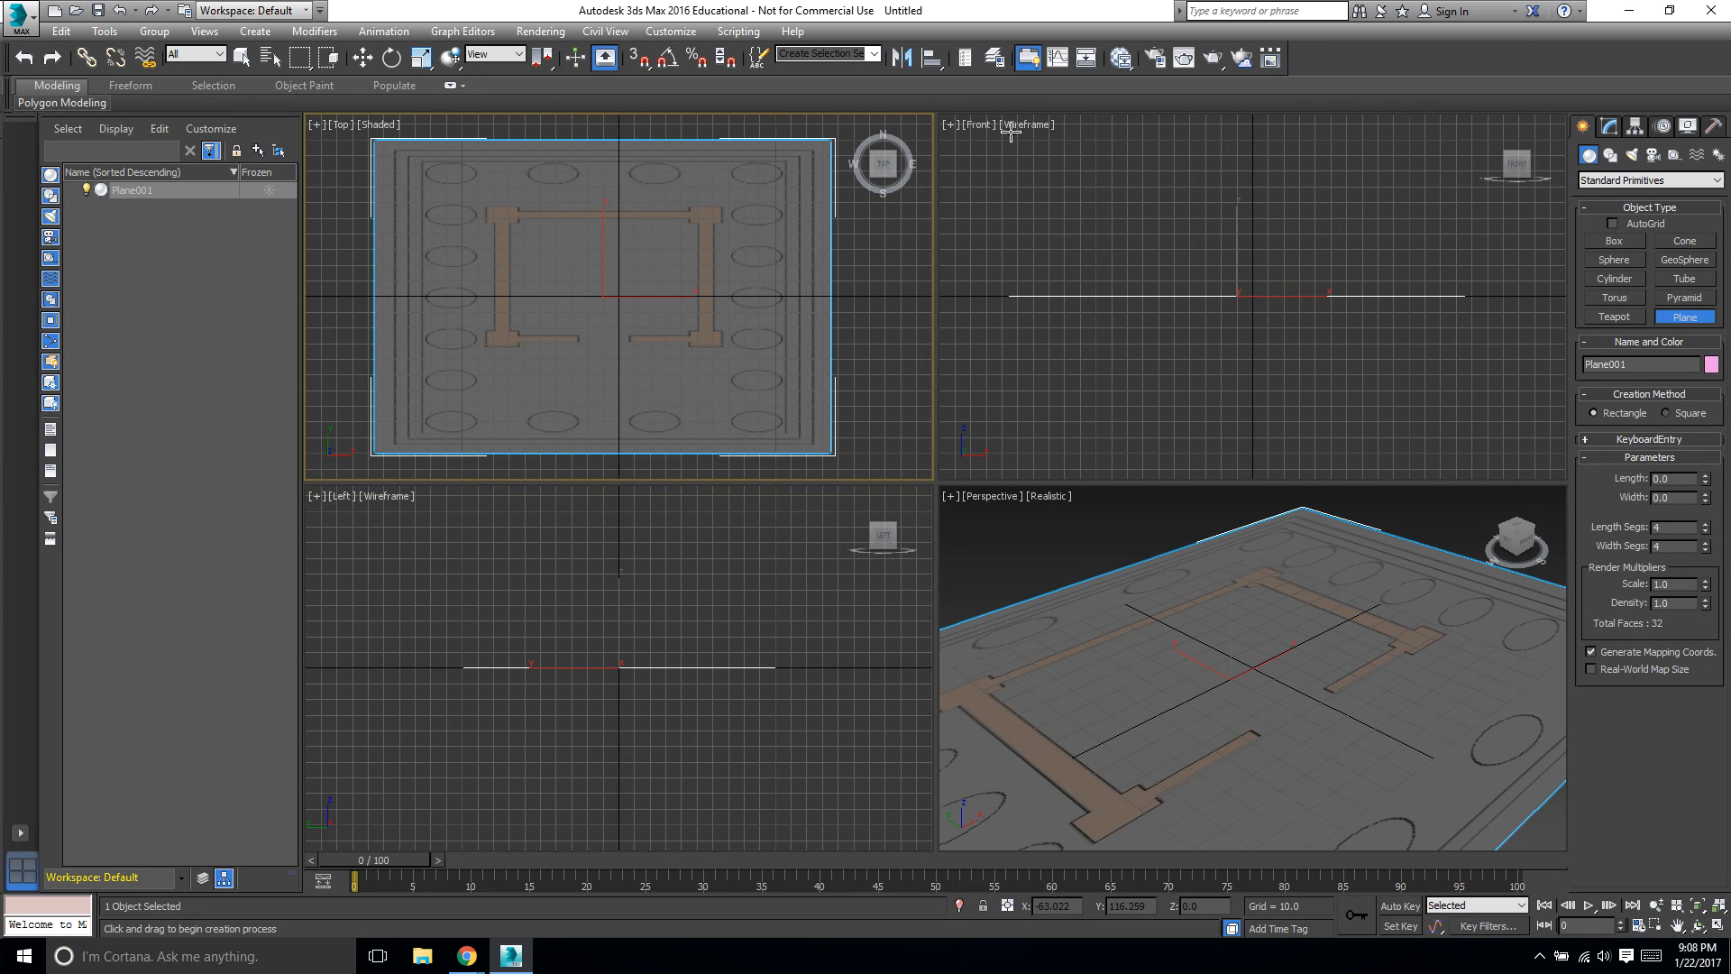
Set the textured plane's length to 200 and its width to 178.
click(1610, 126)
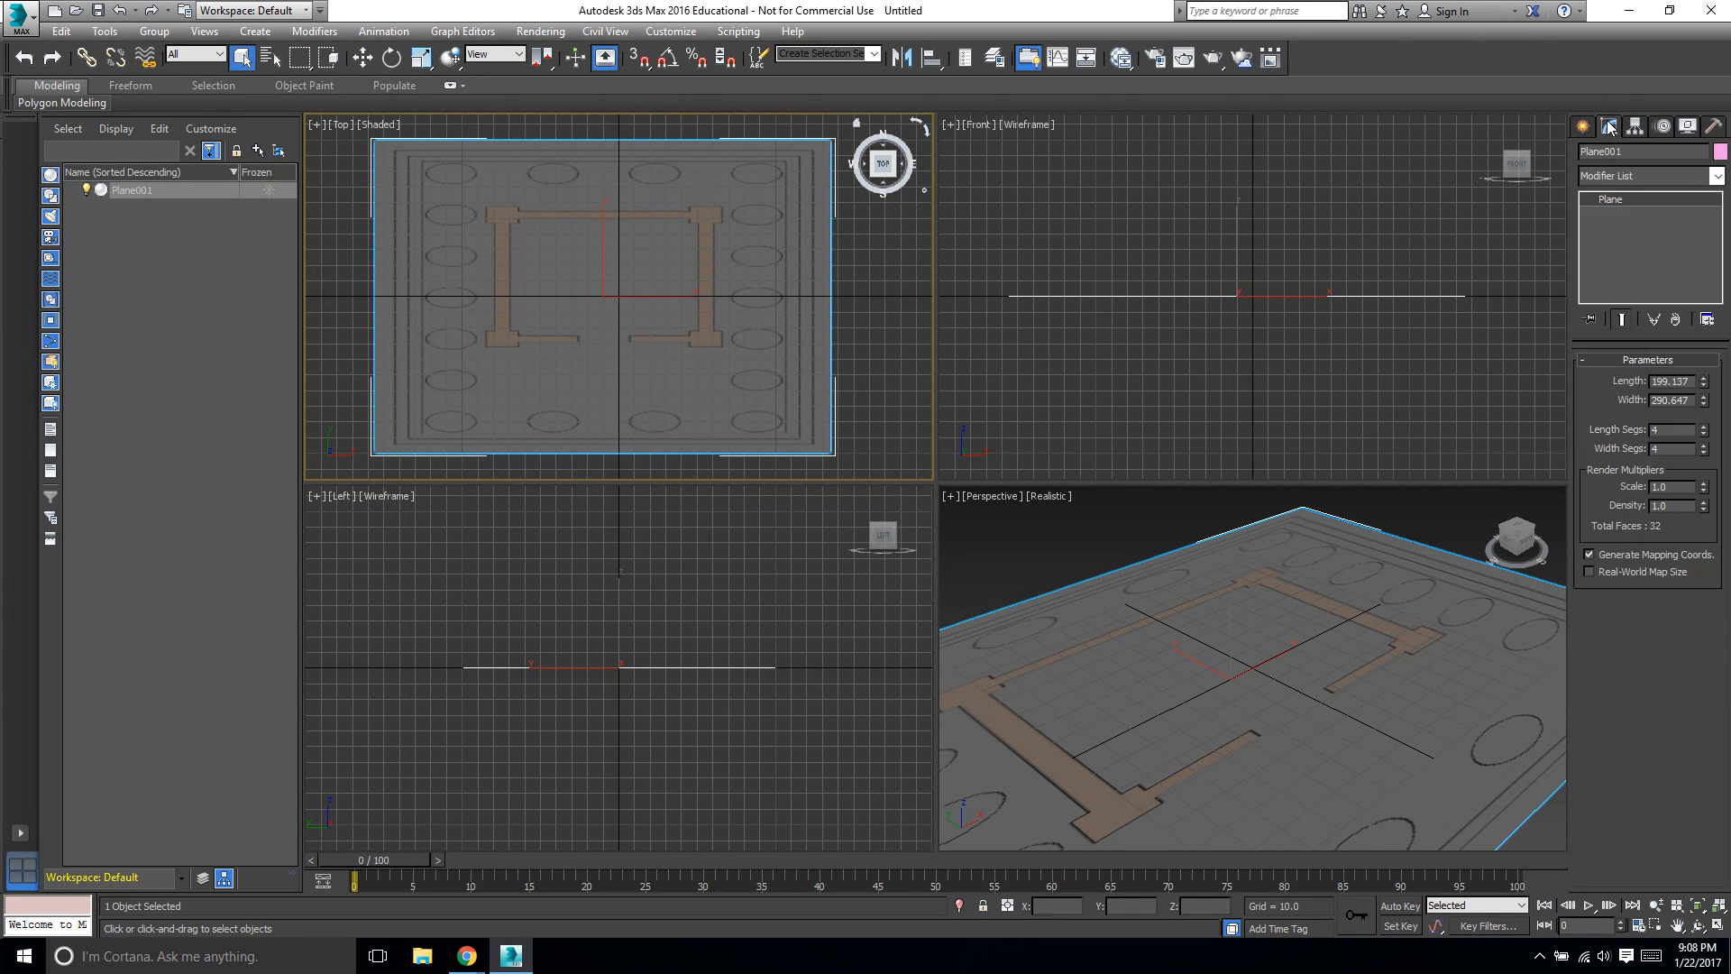
click(1676, 381)
text(200)
key(Tab)
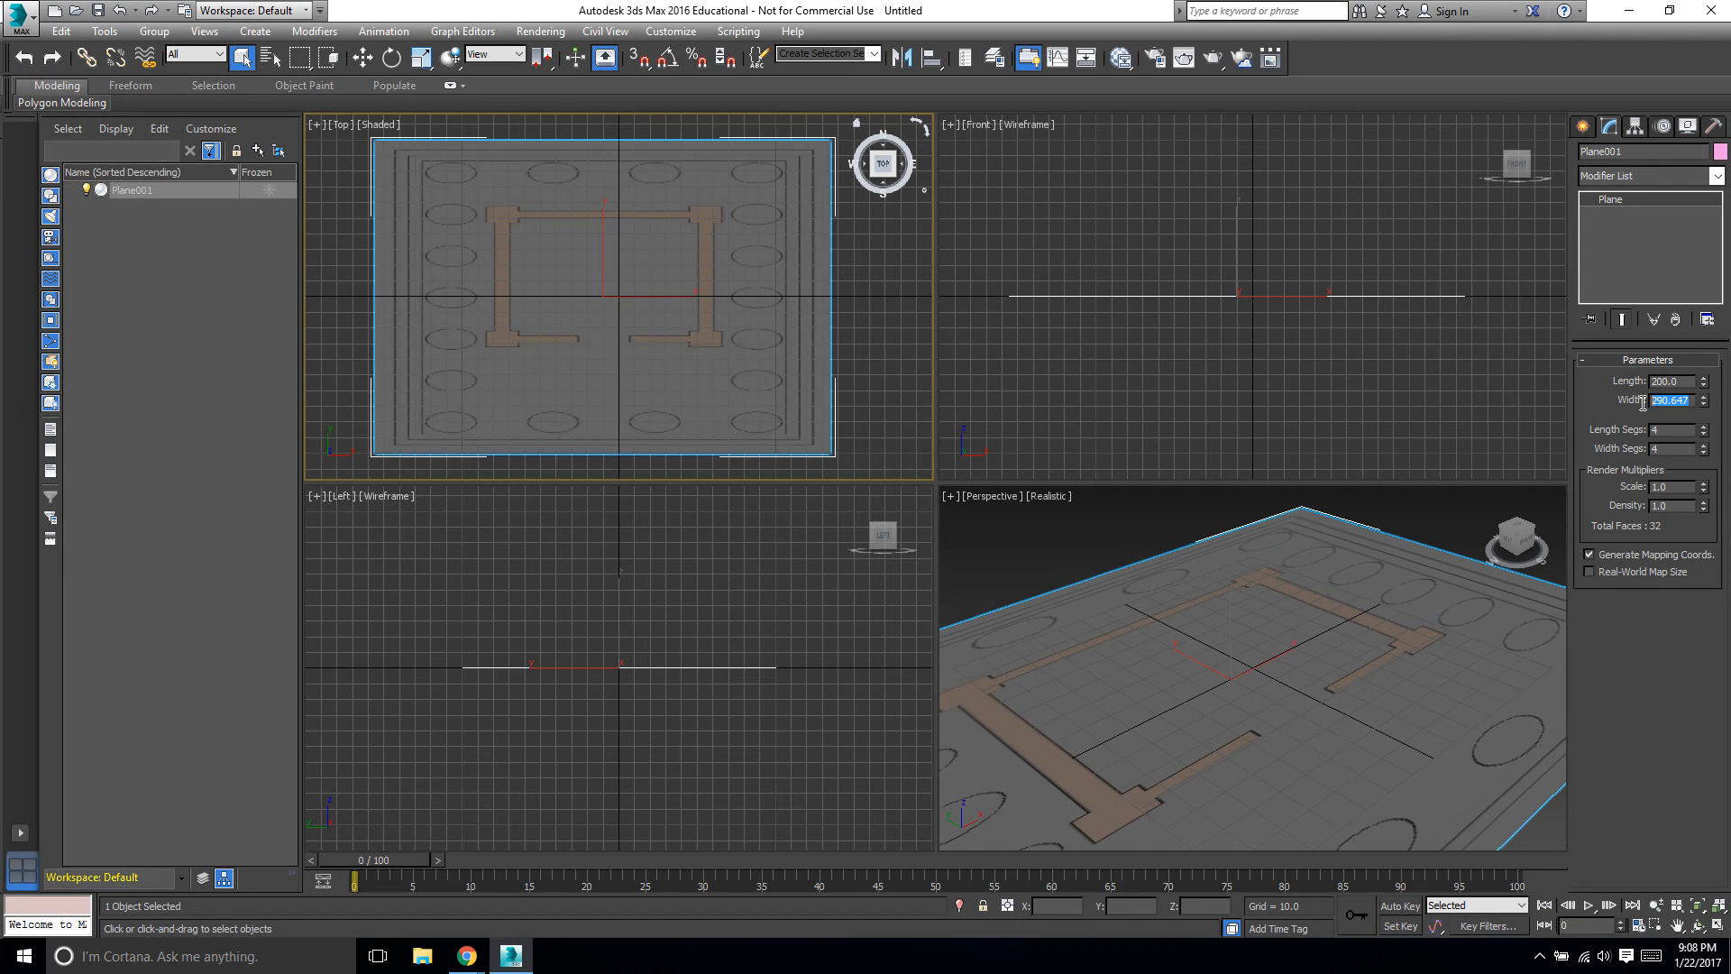
text(178)
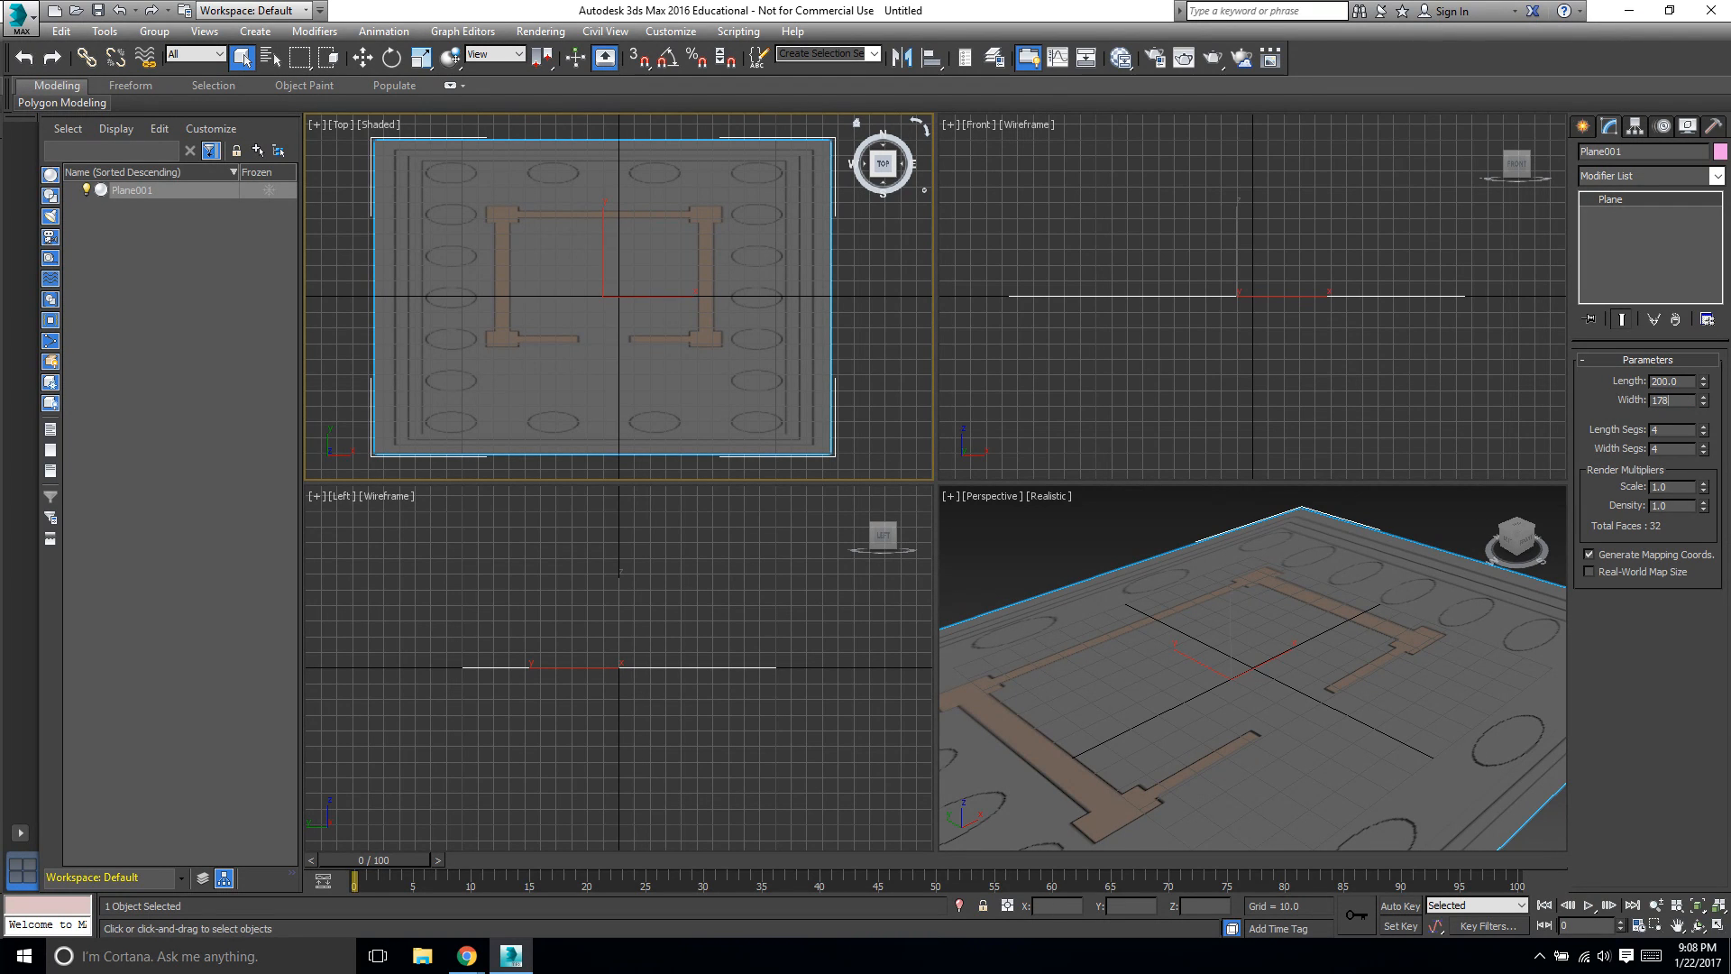
key(Return)
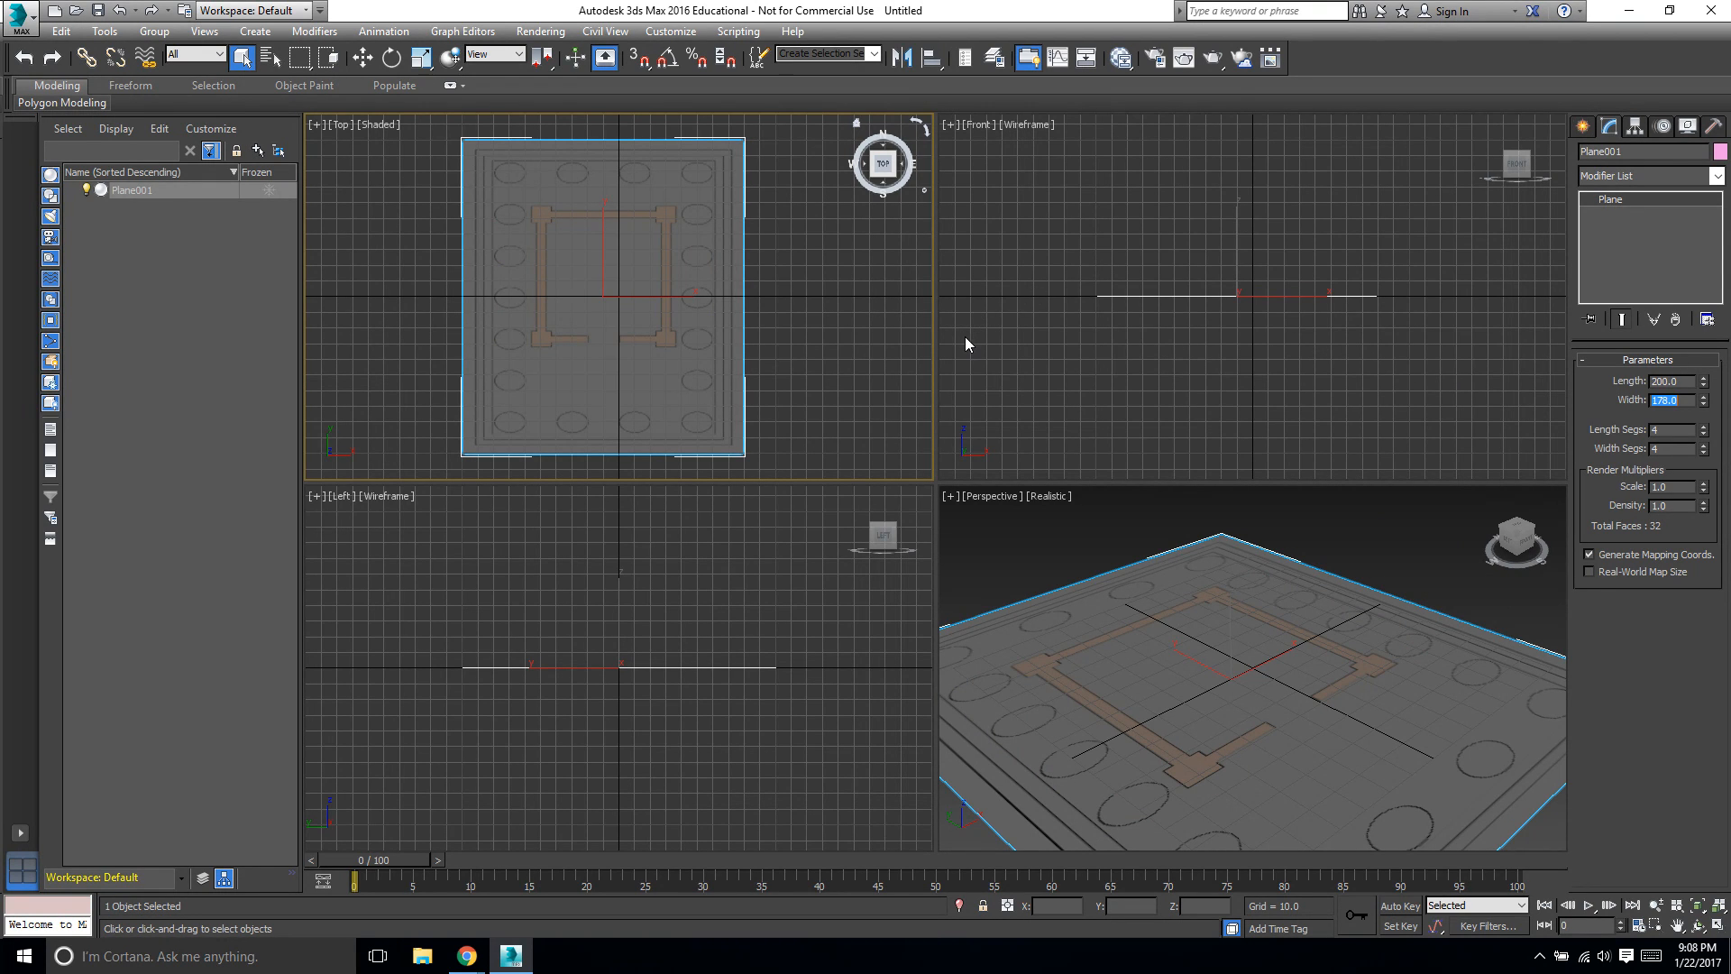
Set the textured plane's length to 250.
click(1672, 381)
drag(1672, 381, 1608, 407)
text(250)
key(Return)
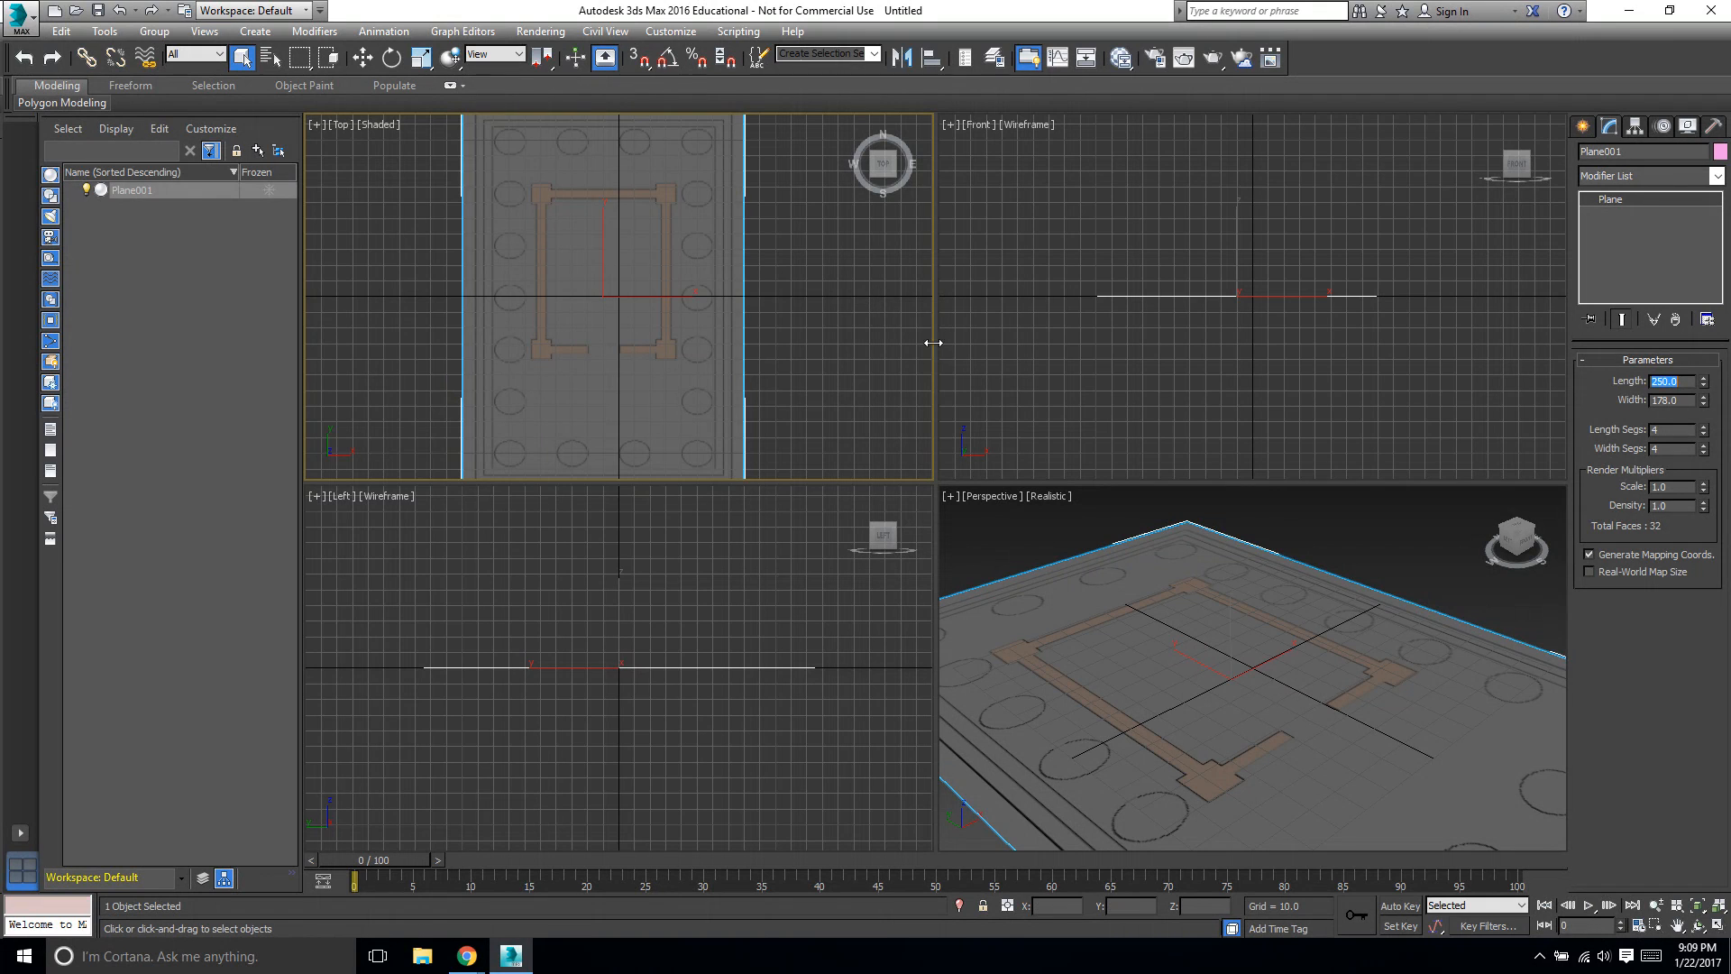
Maximize the Top viewport.
click(315, 126)
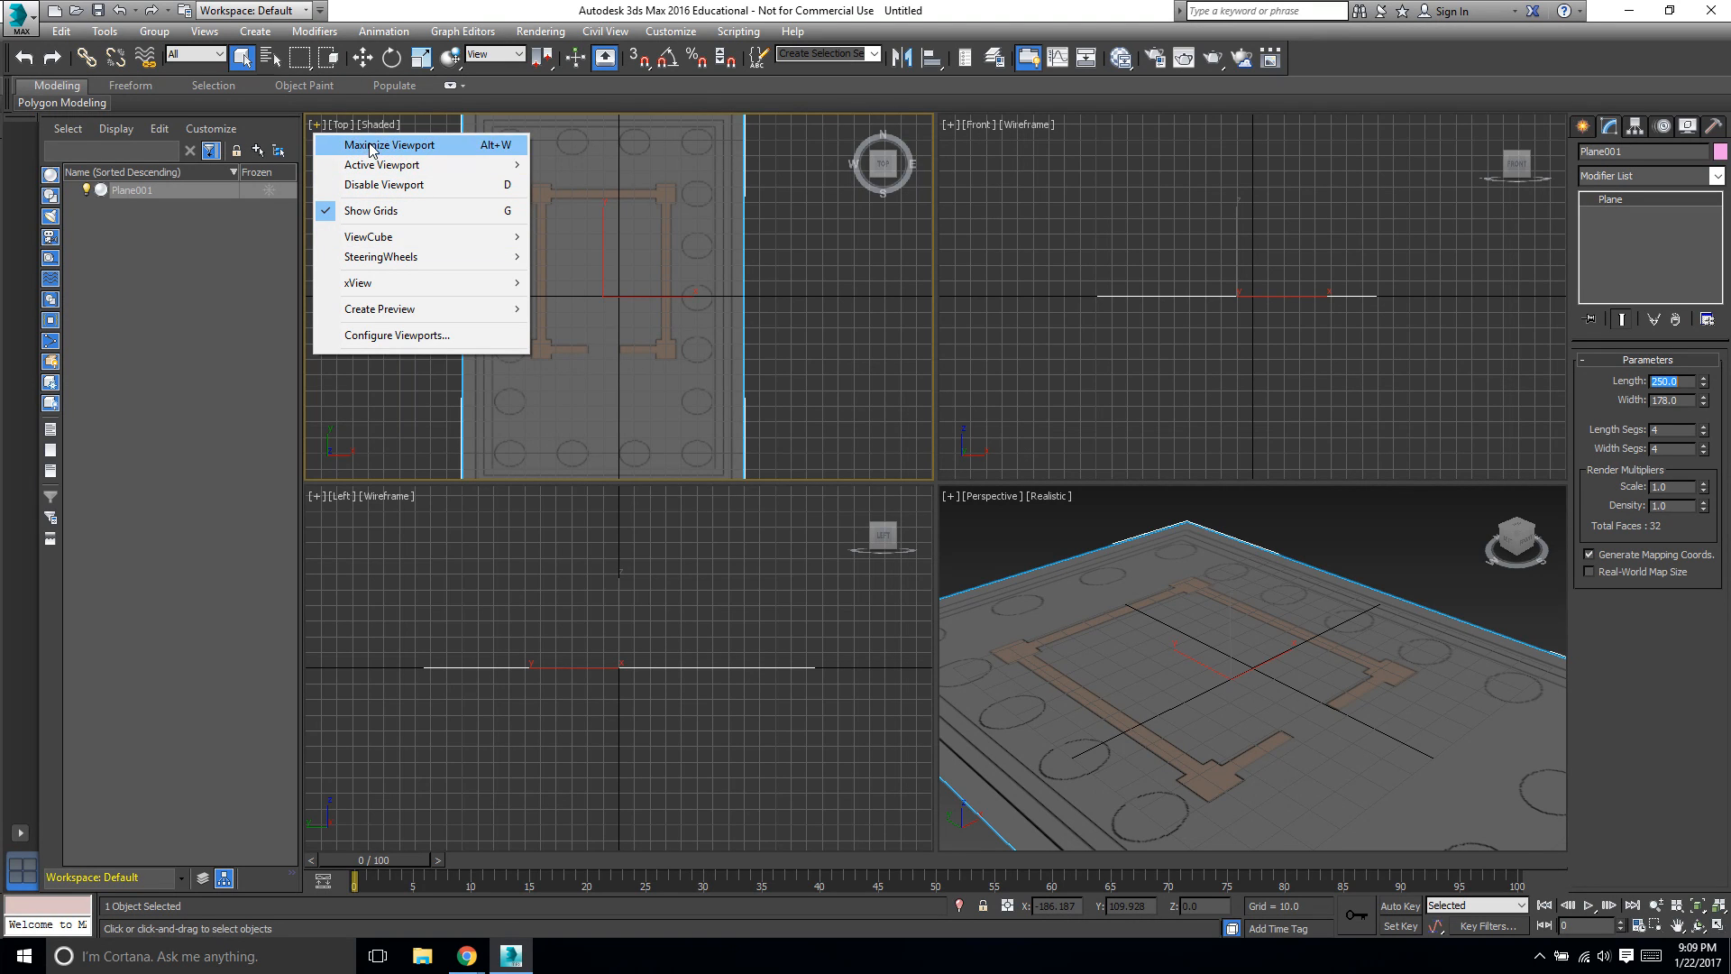
mouse_move(385, 172)
click(387, 146)
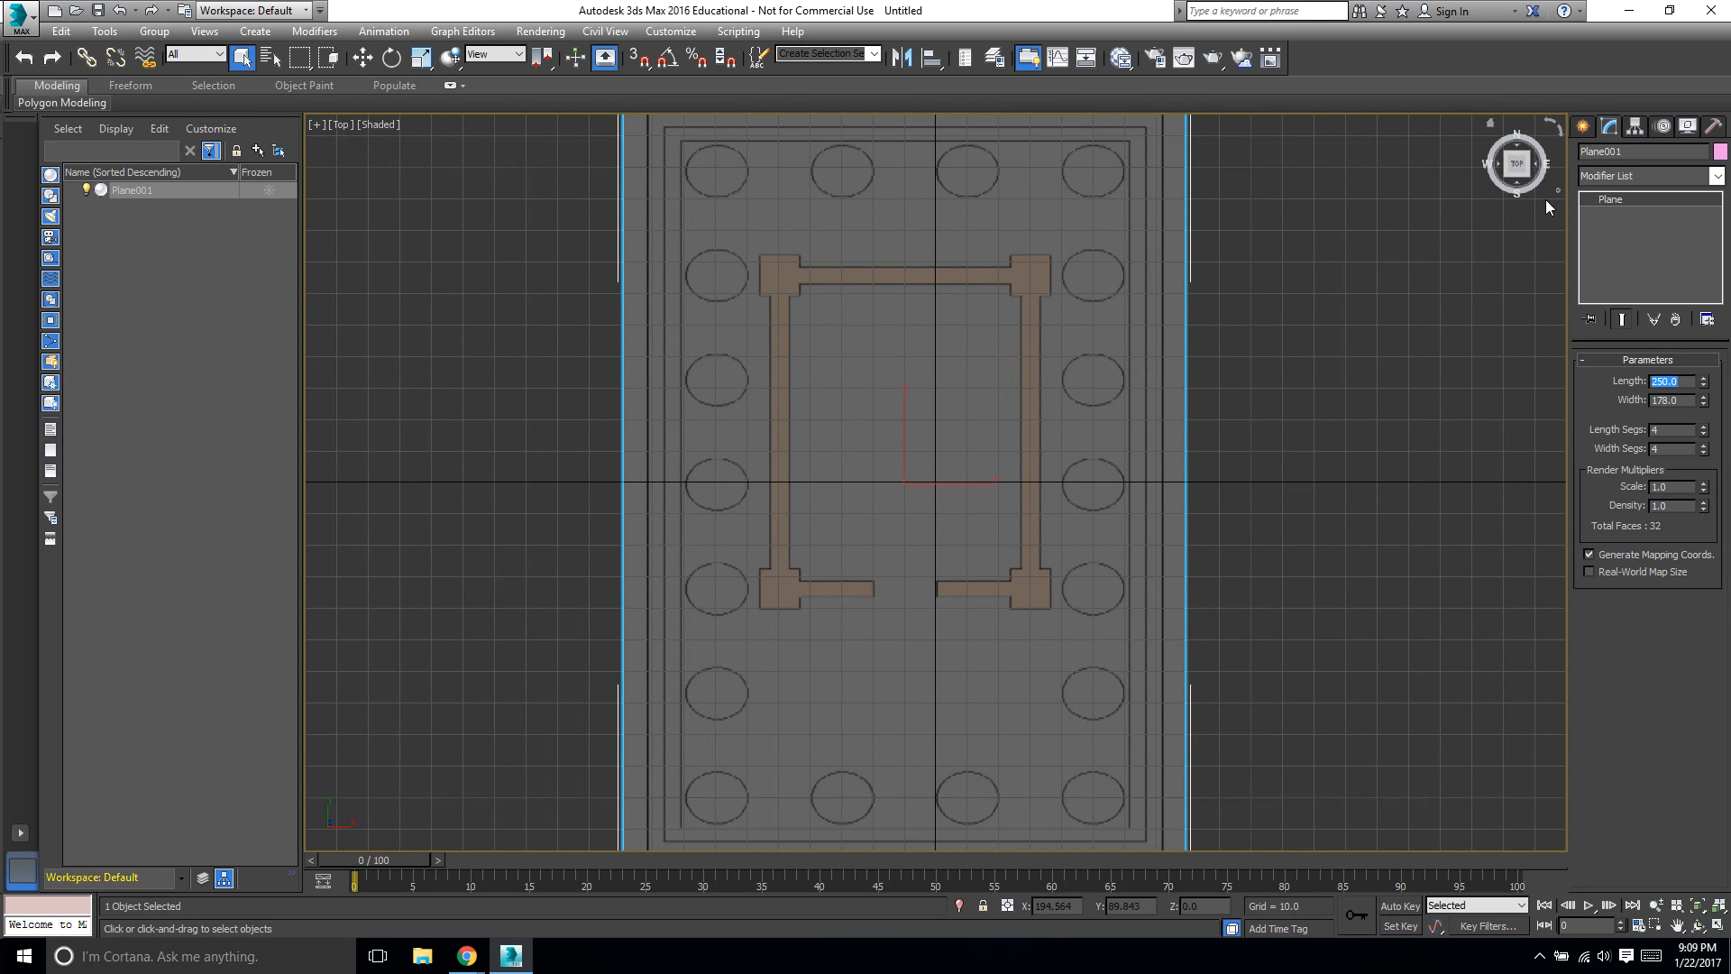
Start a Line spline at the doorway end of the left front wall and trace its outer edge around the lower-left corner block.
click(1584, 126)
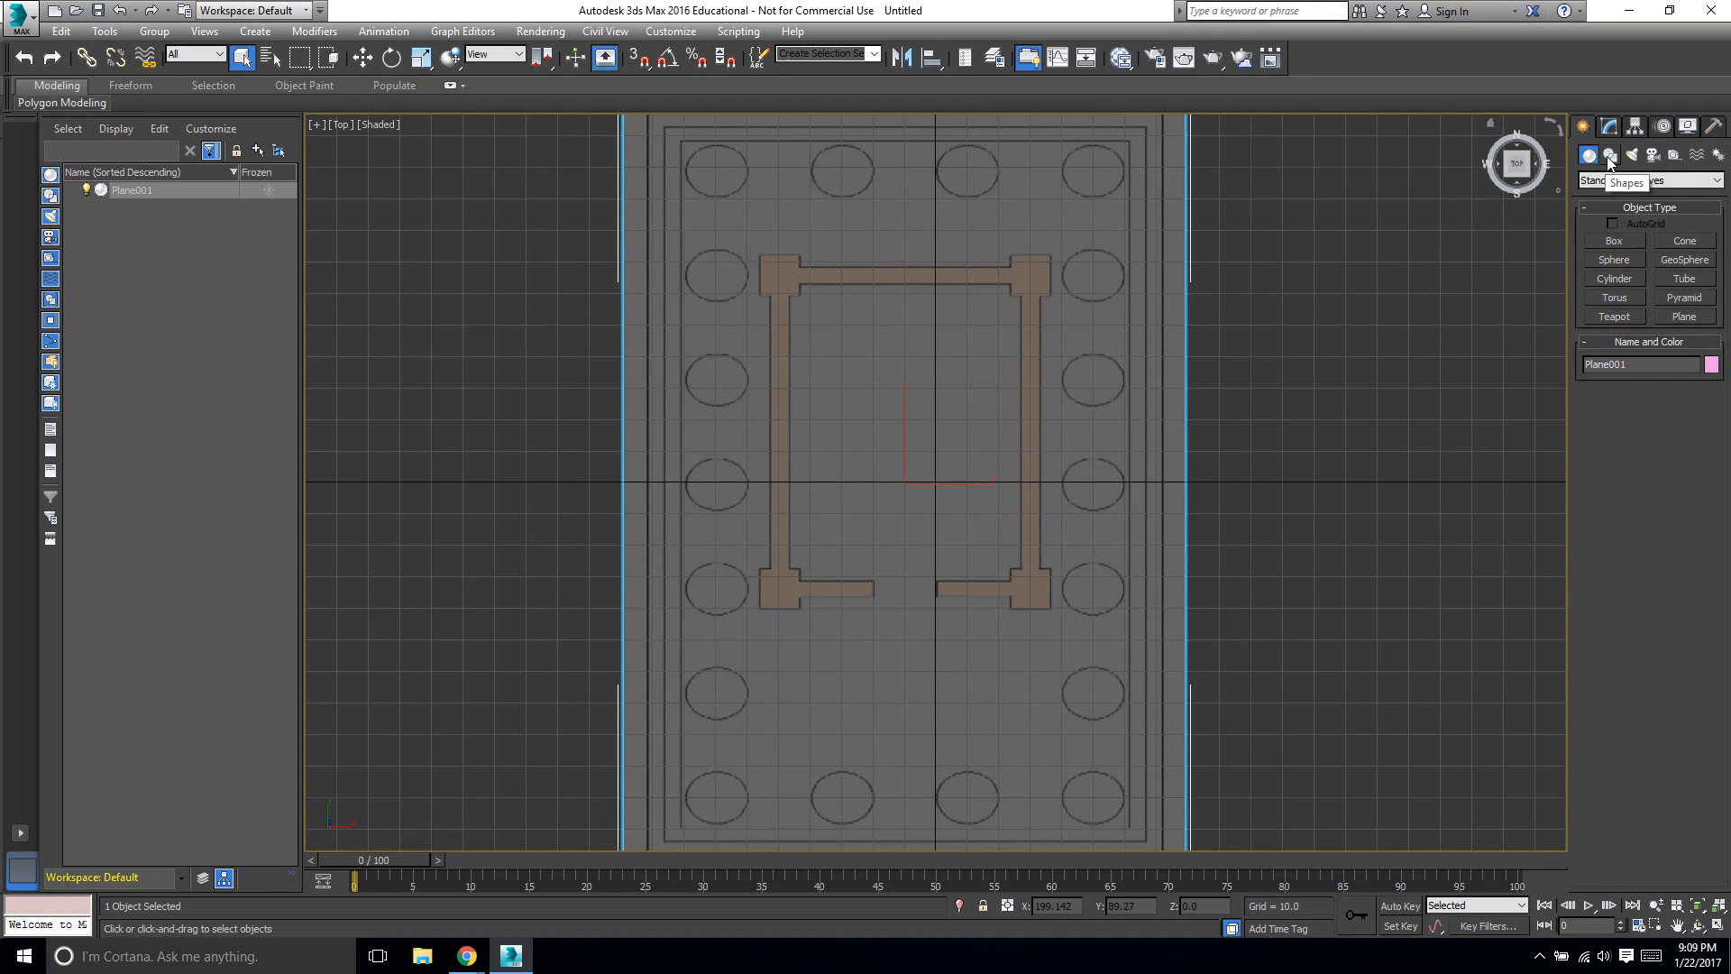
click(1609, 156)
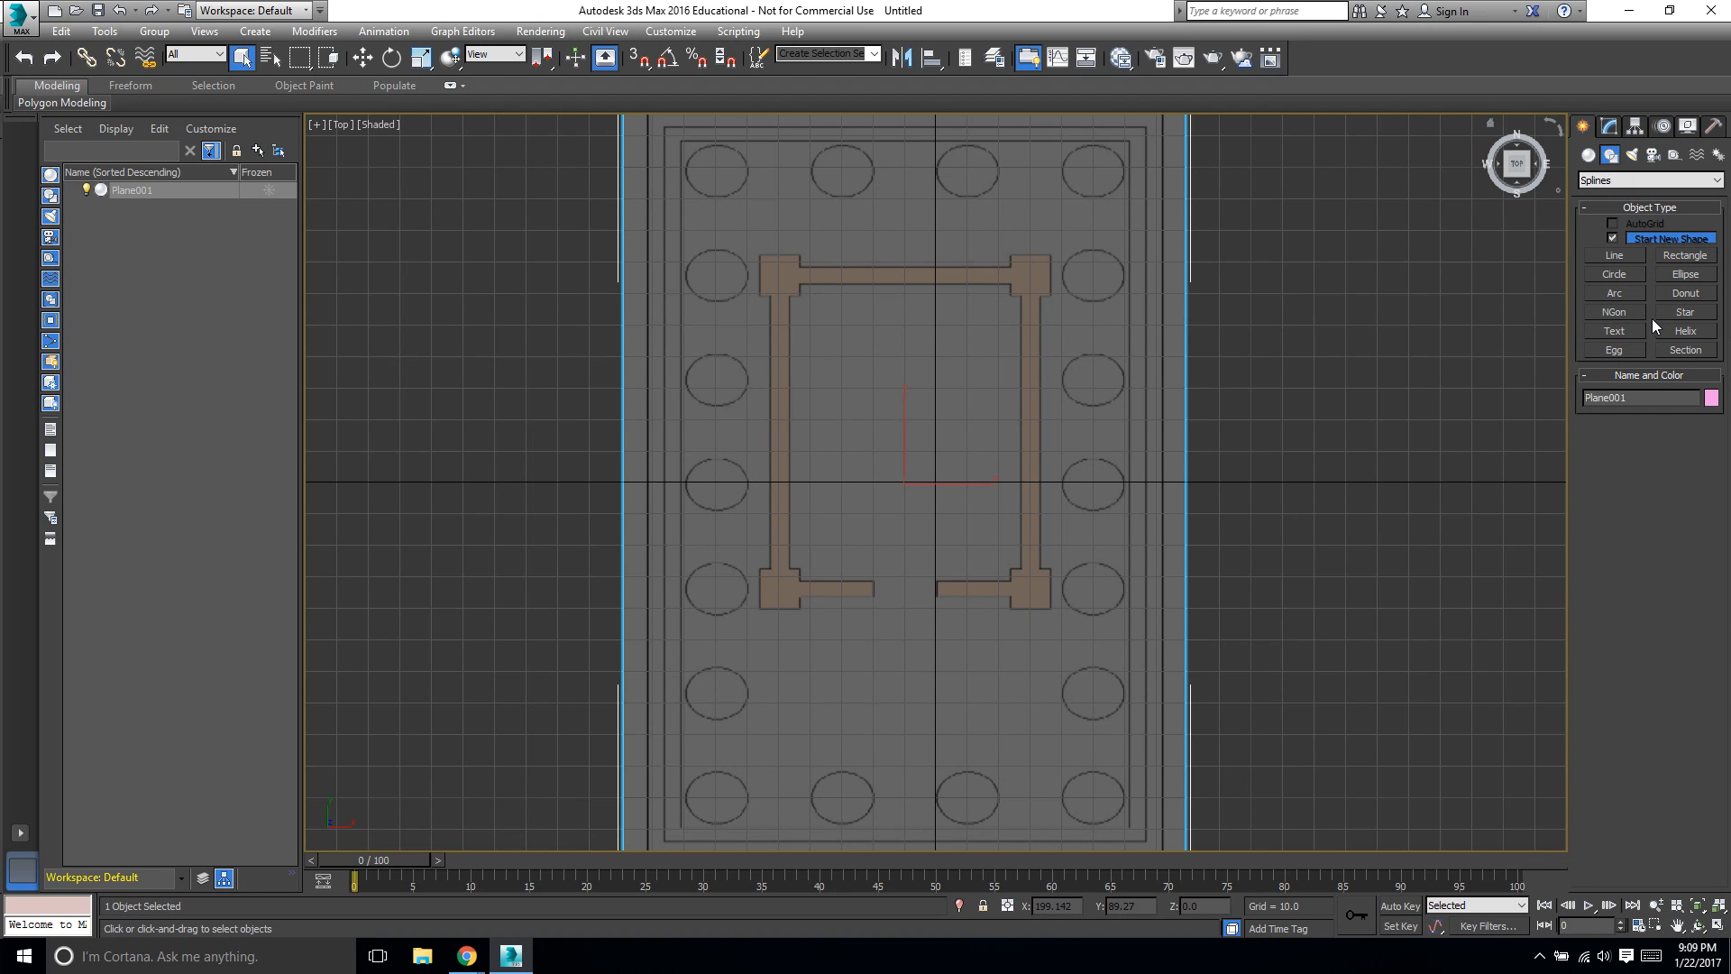
click(1625, 253)
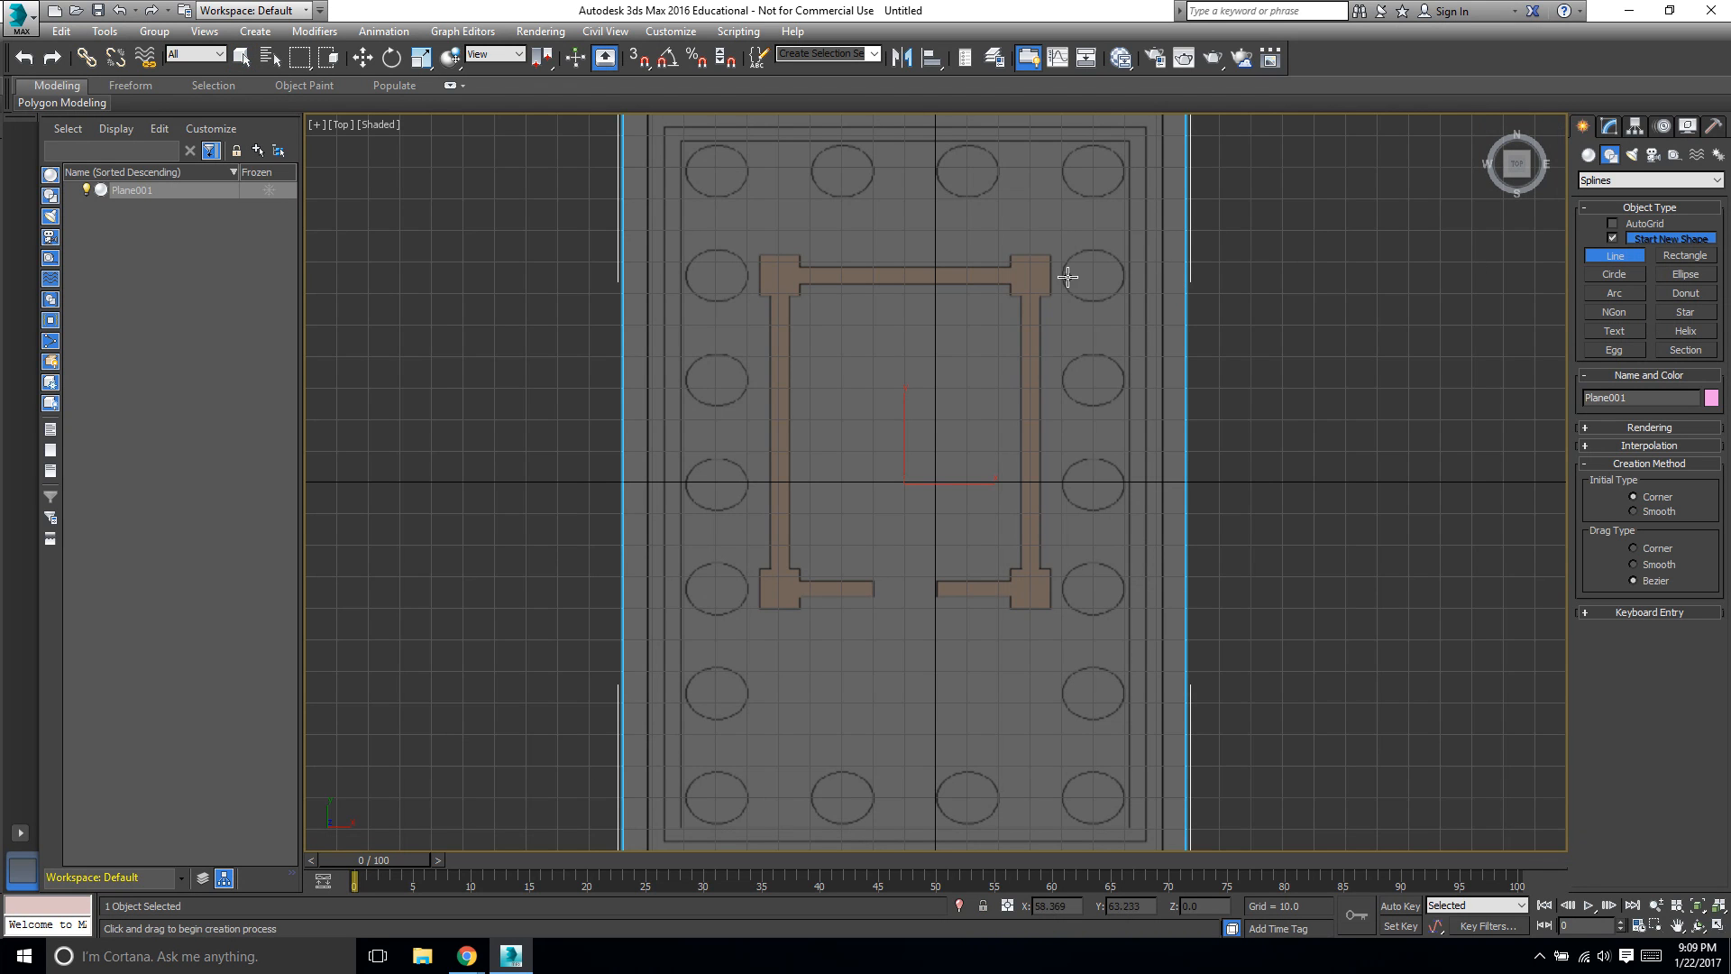
click(869, 581)
click(870, 597)
click(797, 598)
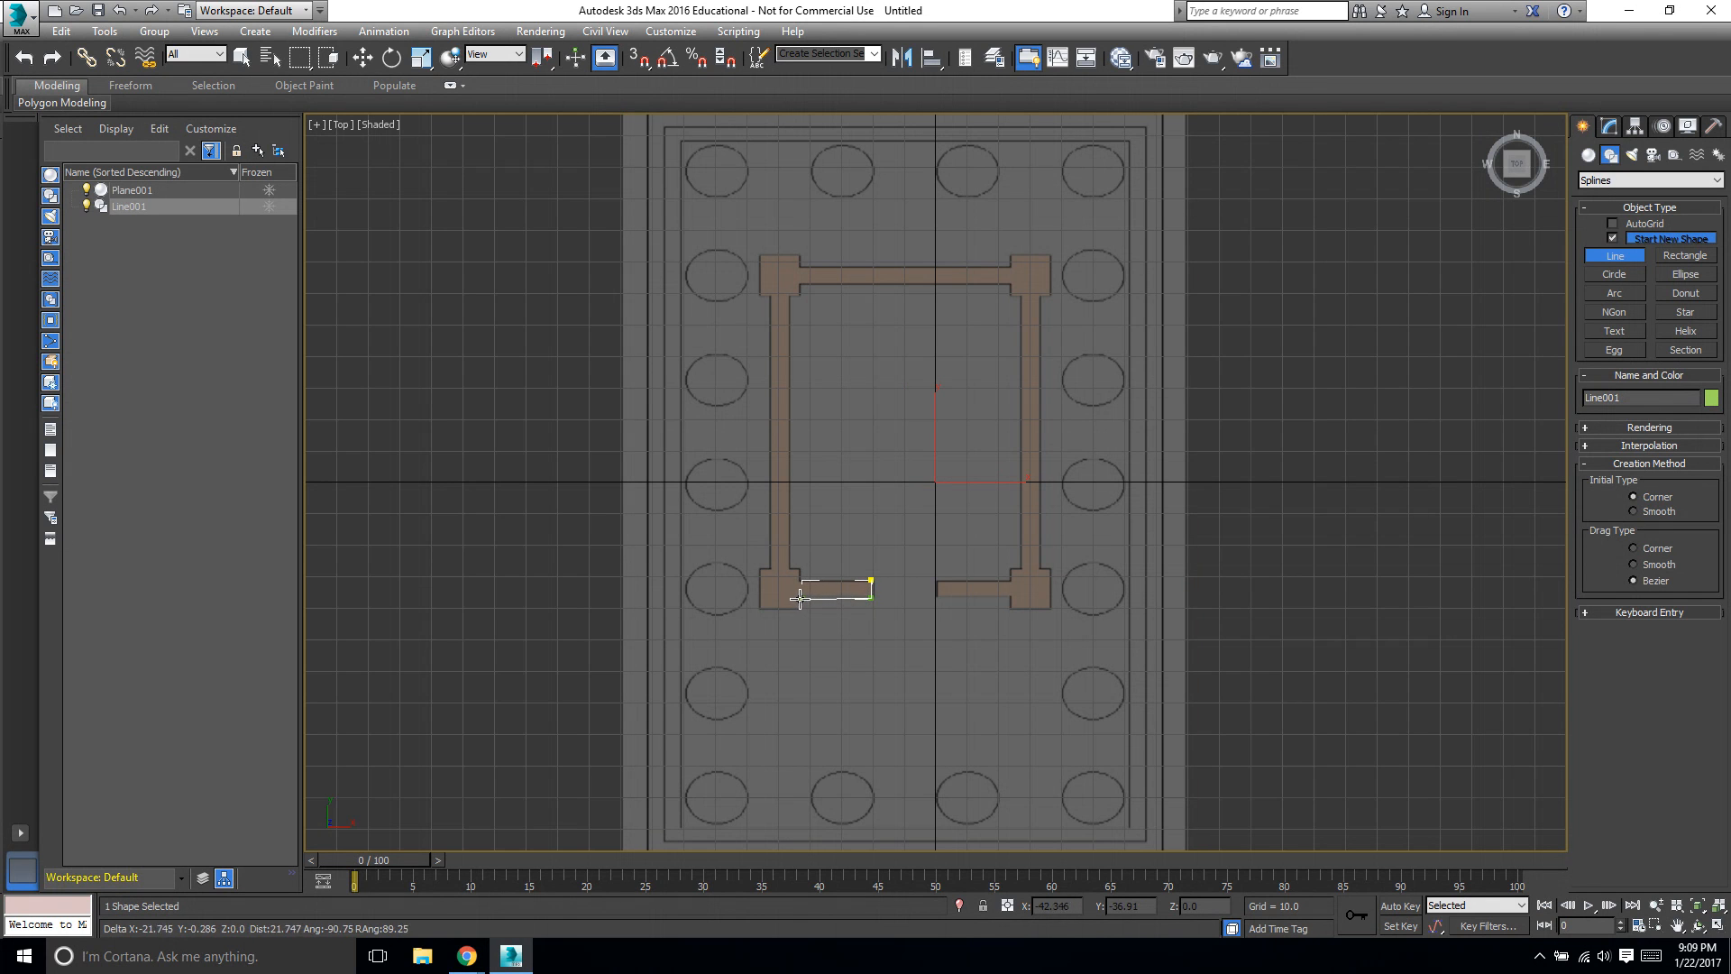
click(799, 609)
click(760, 608)
click(765, 569)
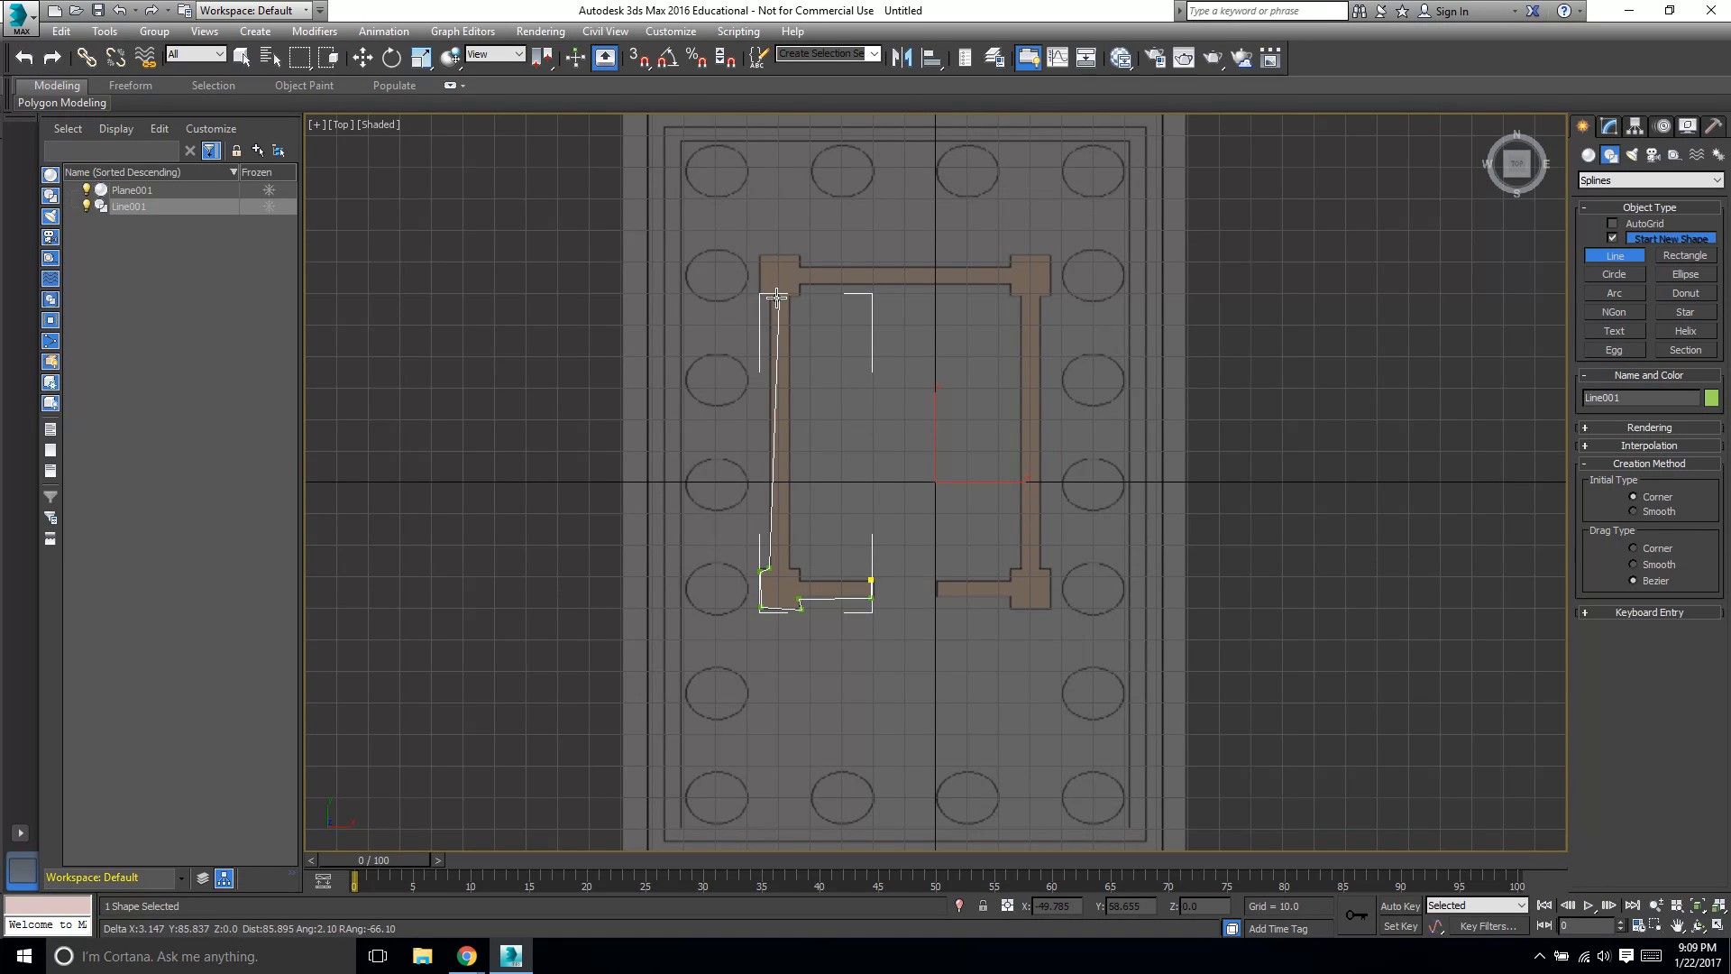
Continue the line along the left wall's outer face, around the upper-left block and across the back wall to the upper-right block's outer corner.
click(756, 256)
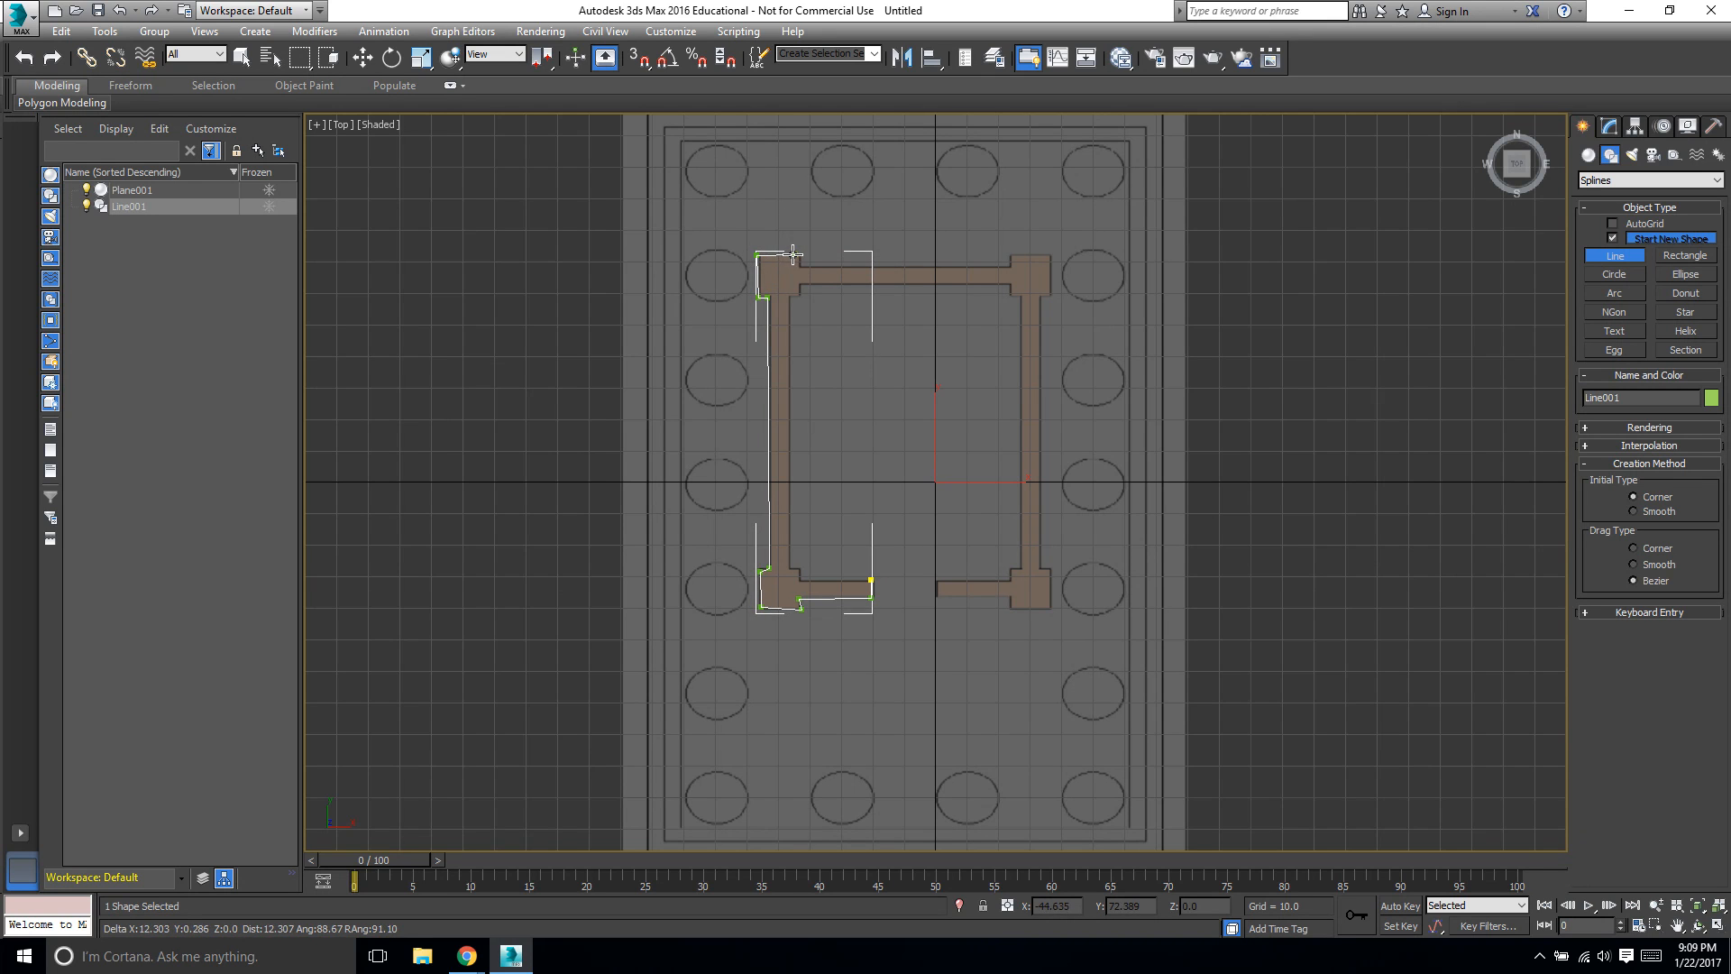
click(794, 254)
click(799, 264)
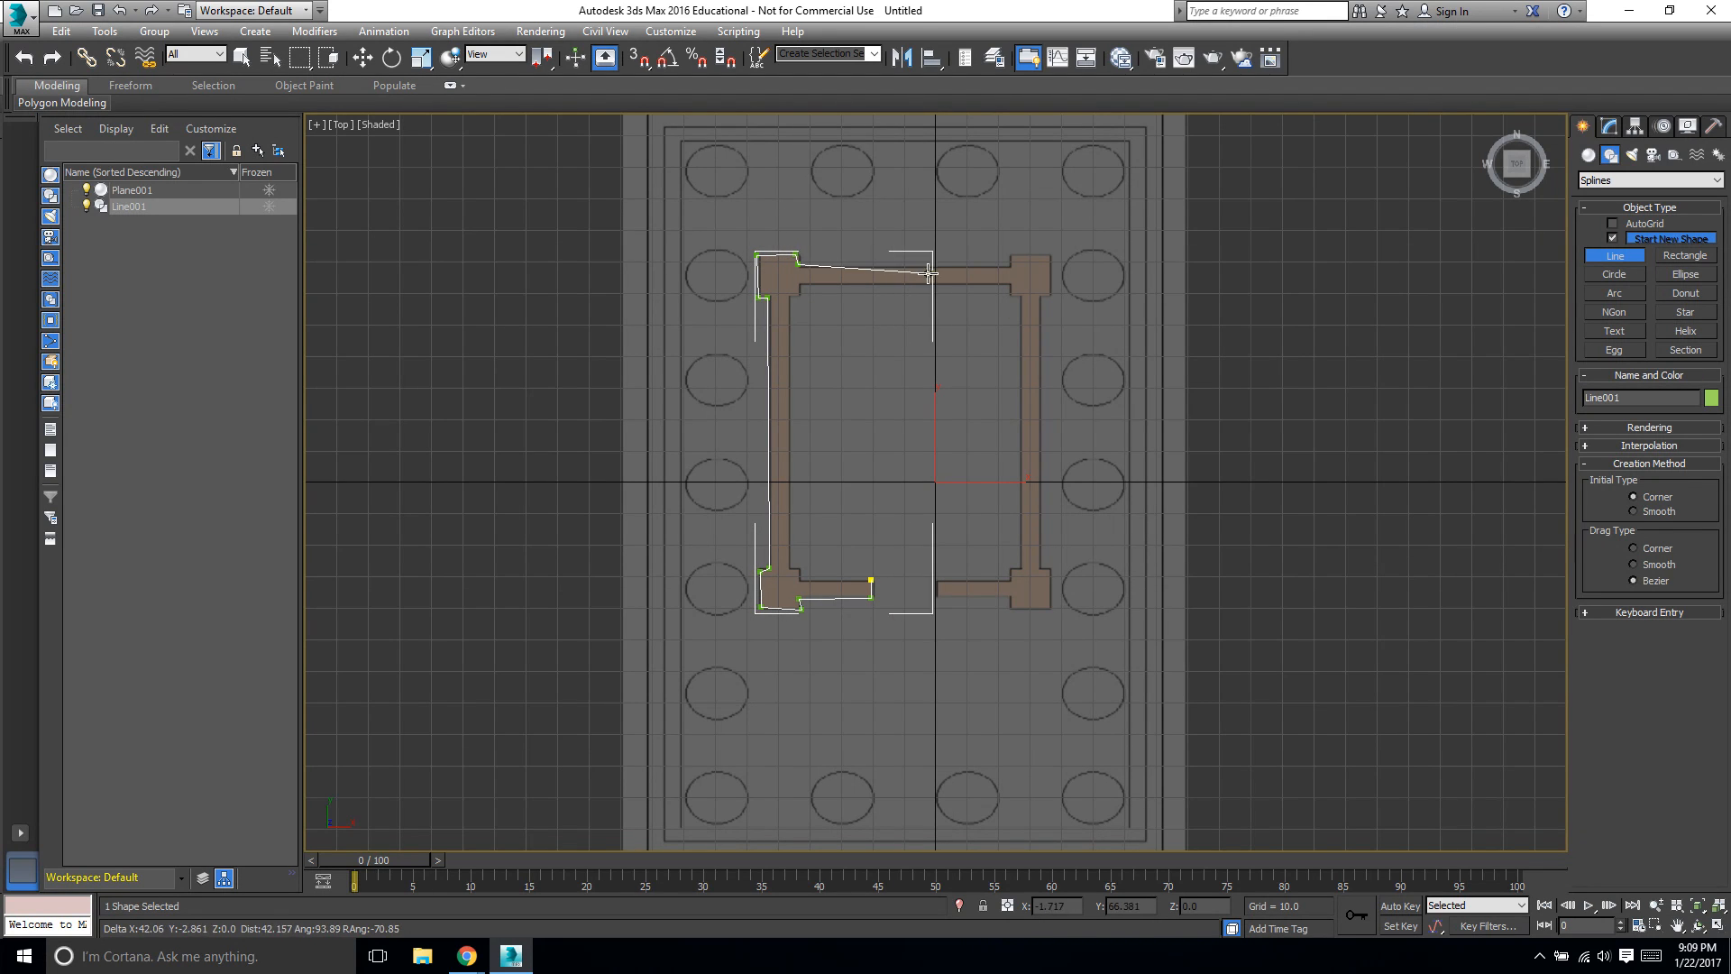
click(1004, 264)
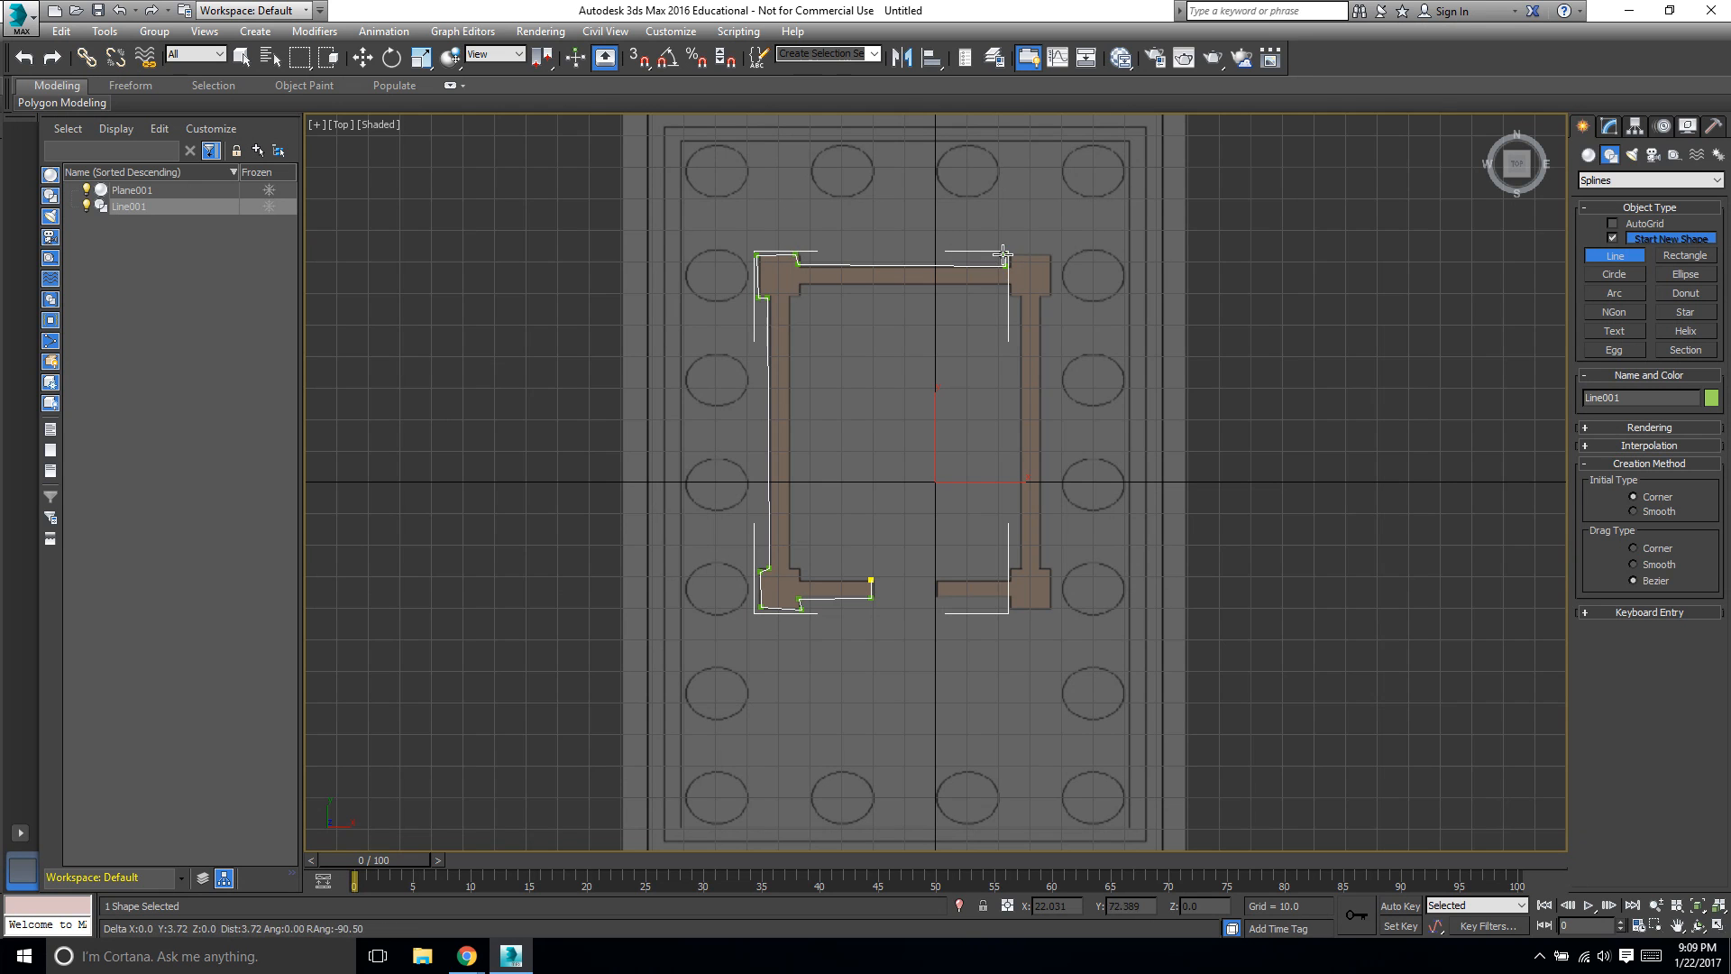
click(1005, 255)
click(1050, 251)
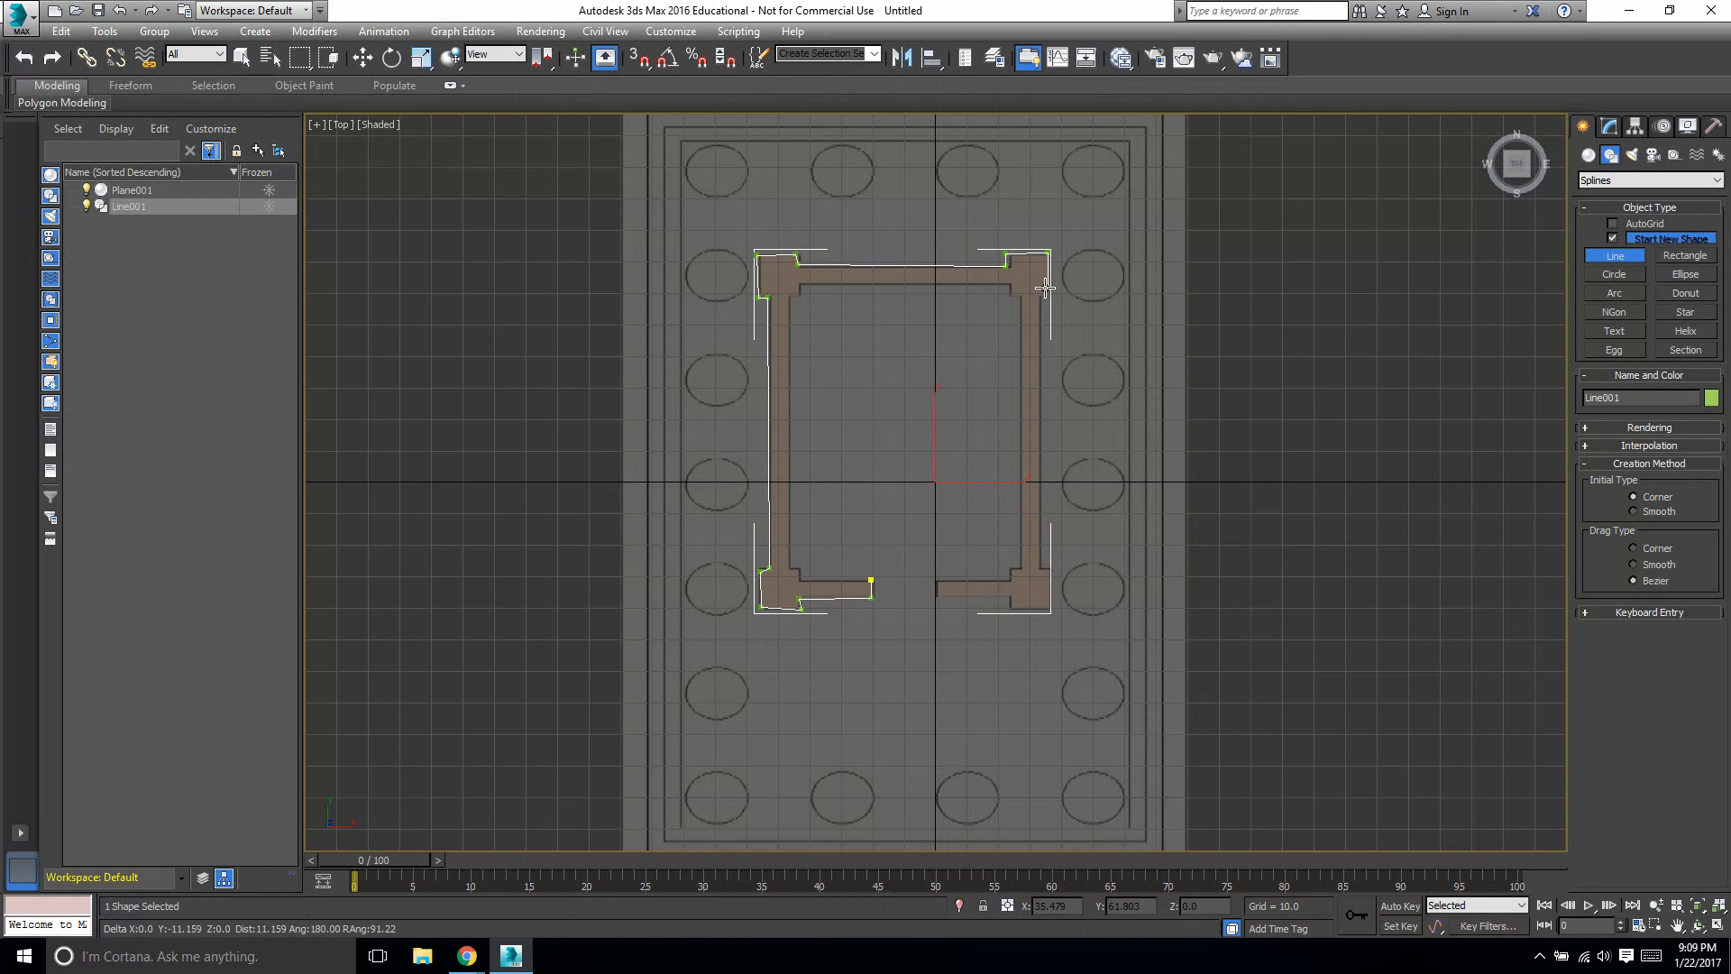
Continue the line down the right wall's outer face, around the lower-right block and along the right front wall to its doorway end.
click(1043, 292)
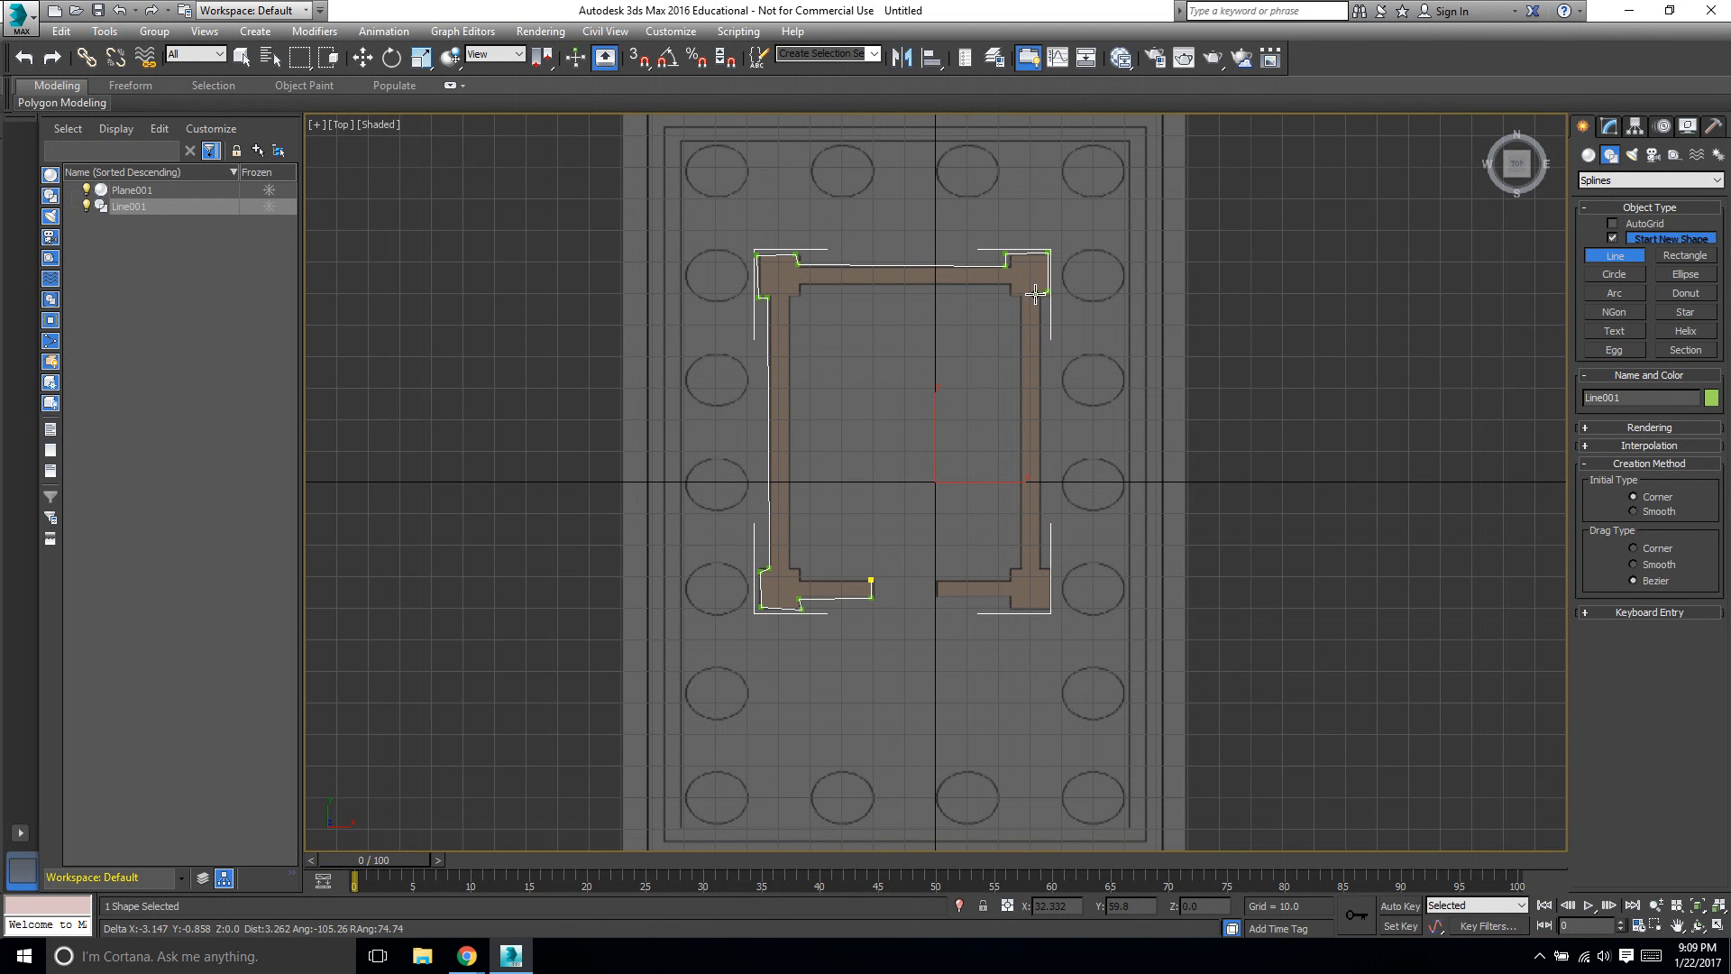
click(1039, 567)
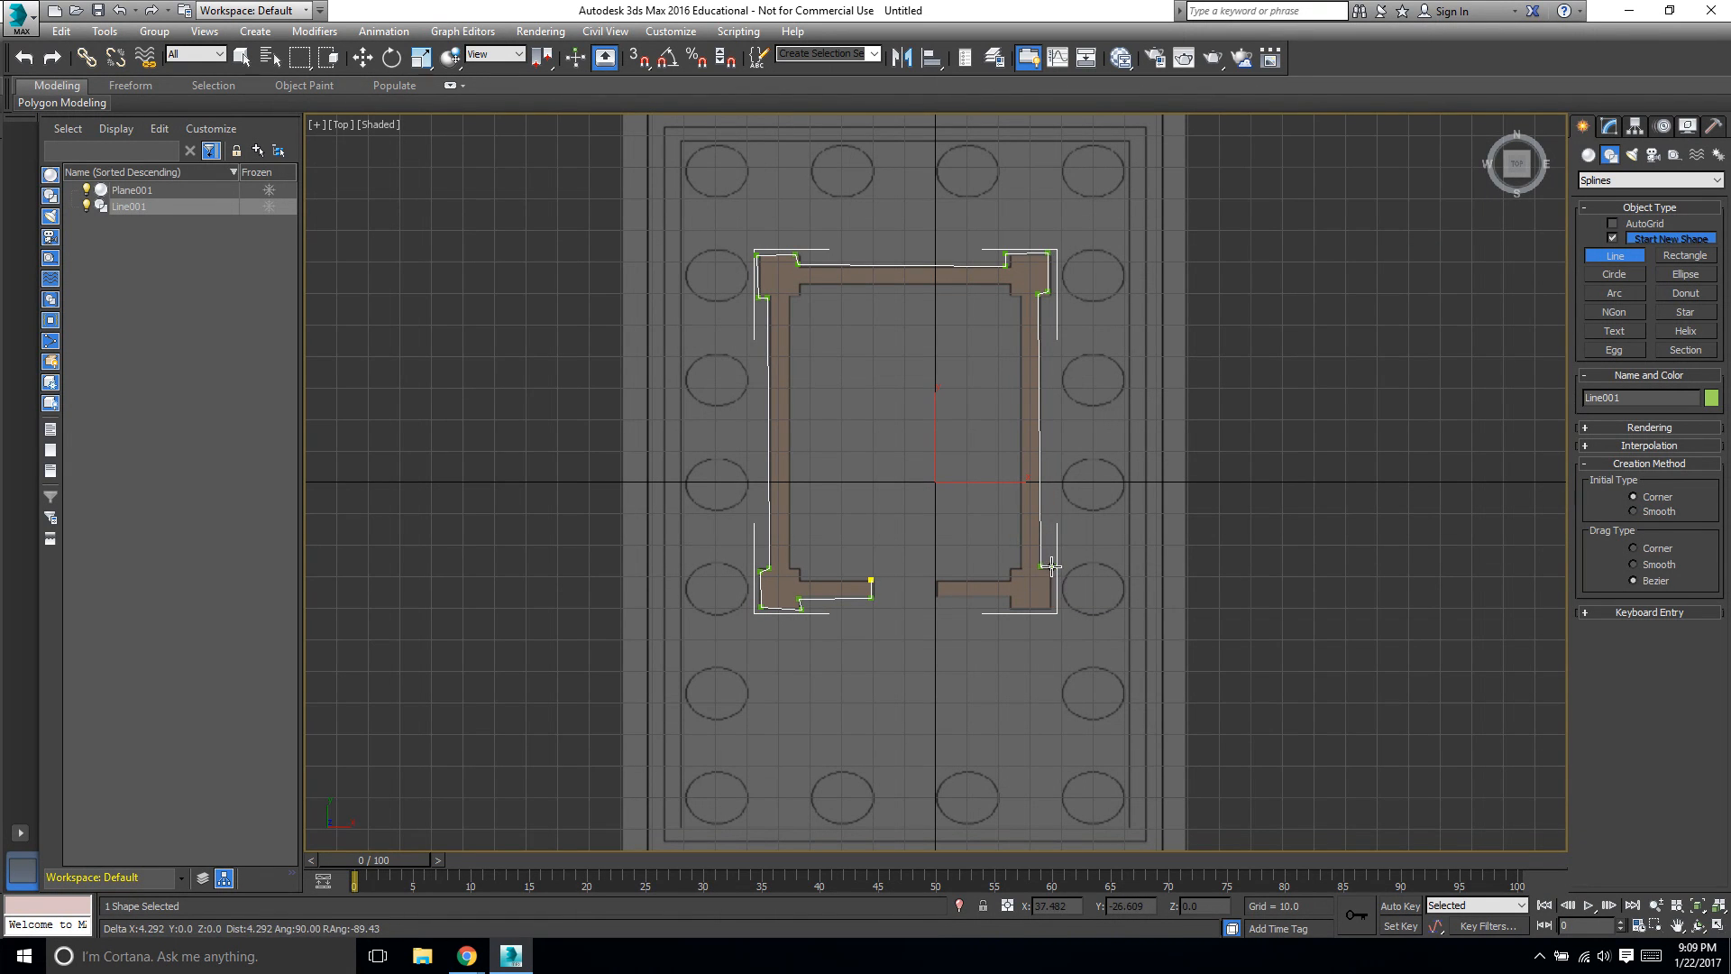
click(1051, 608)
click(1009, 595)
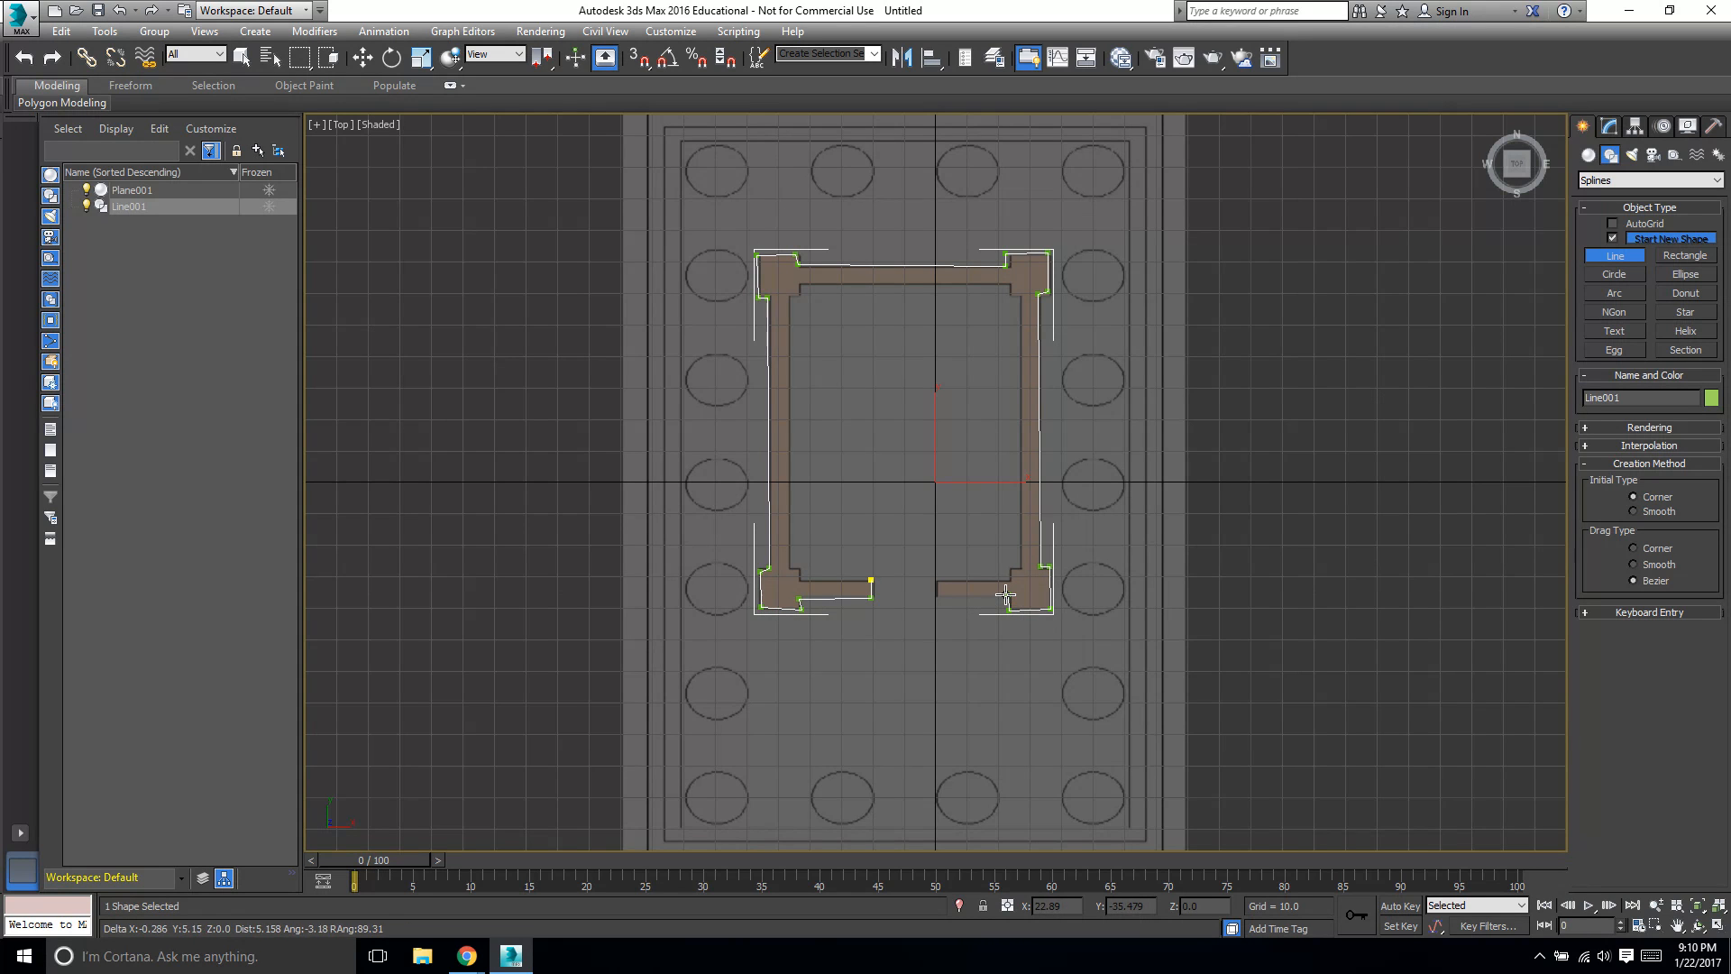
click(936, 582)
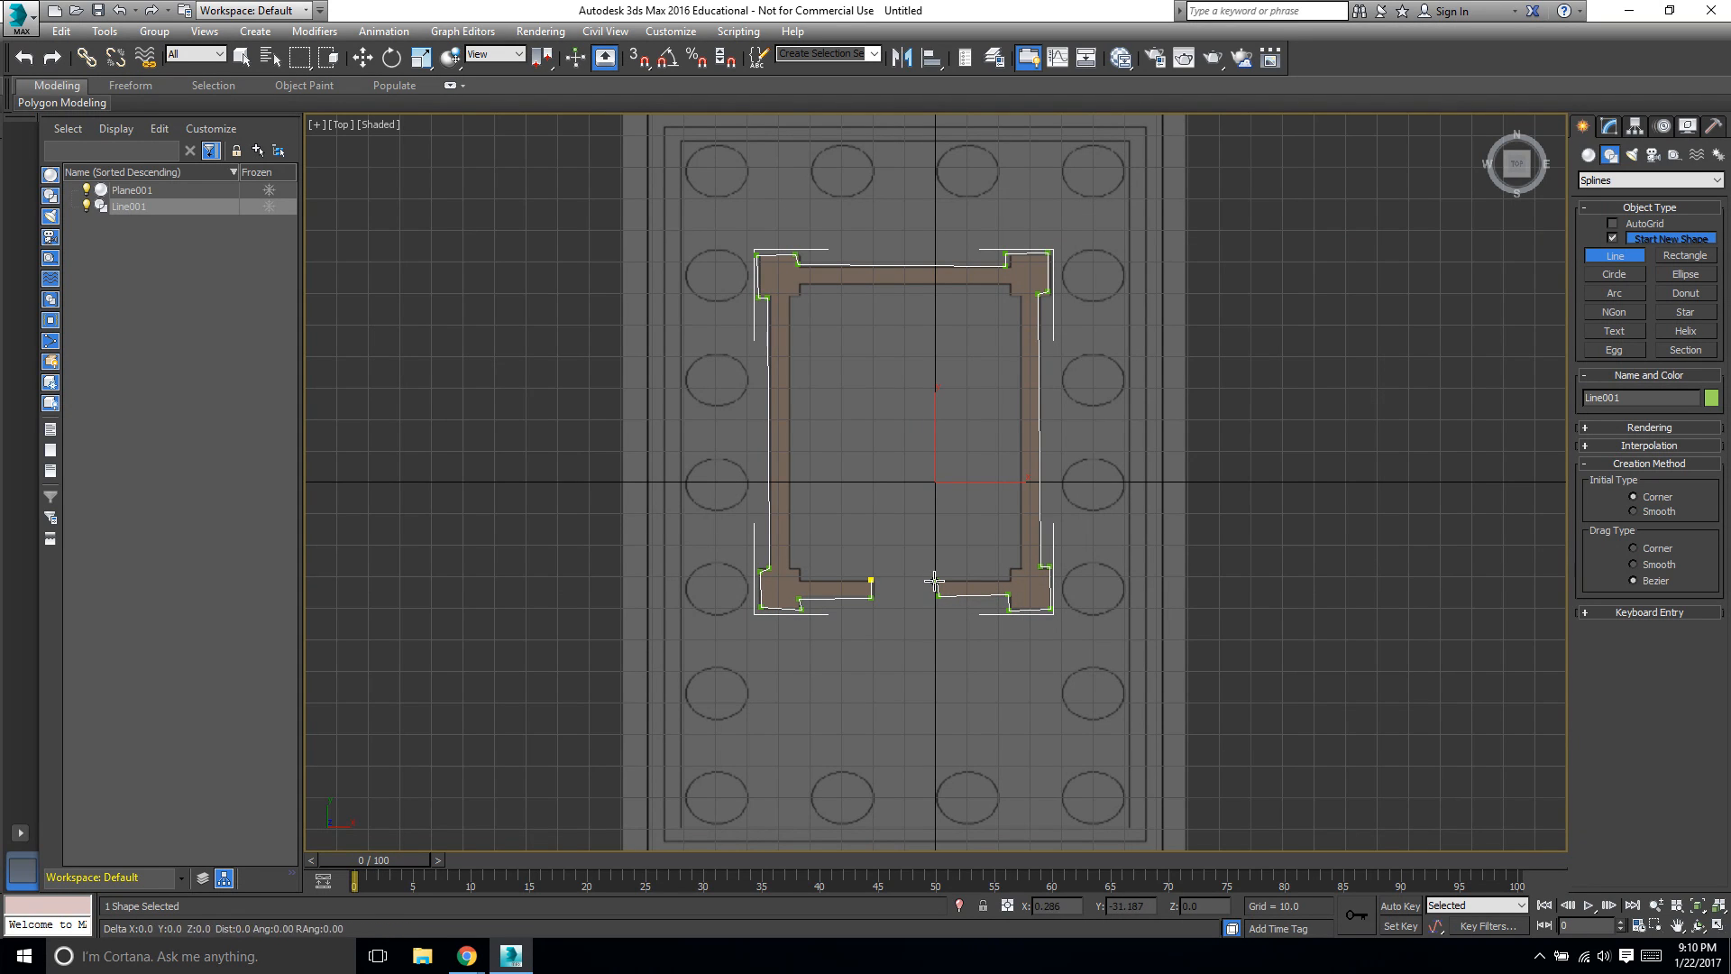
Trace the inner faces of the right, back and left walls back to the starting point and close the spline.
click(1006, 570)
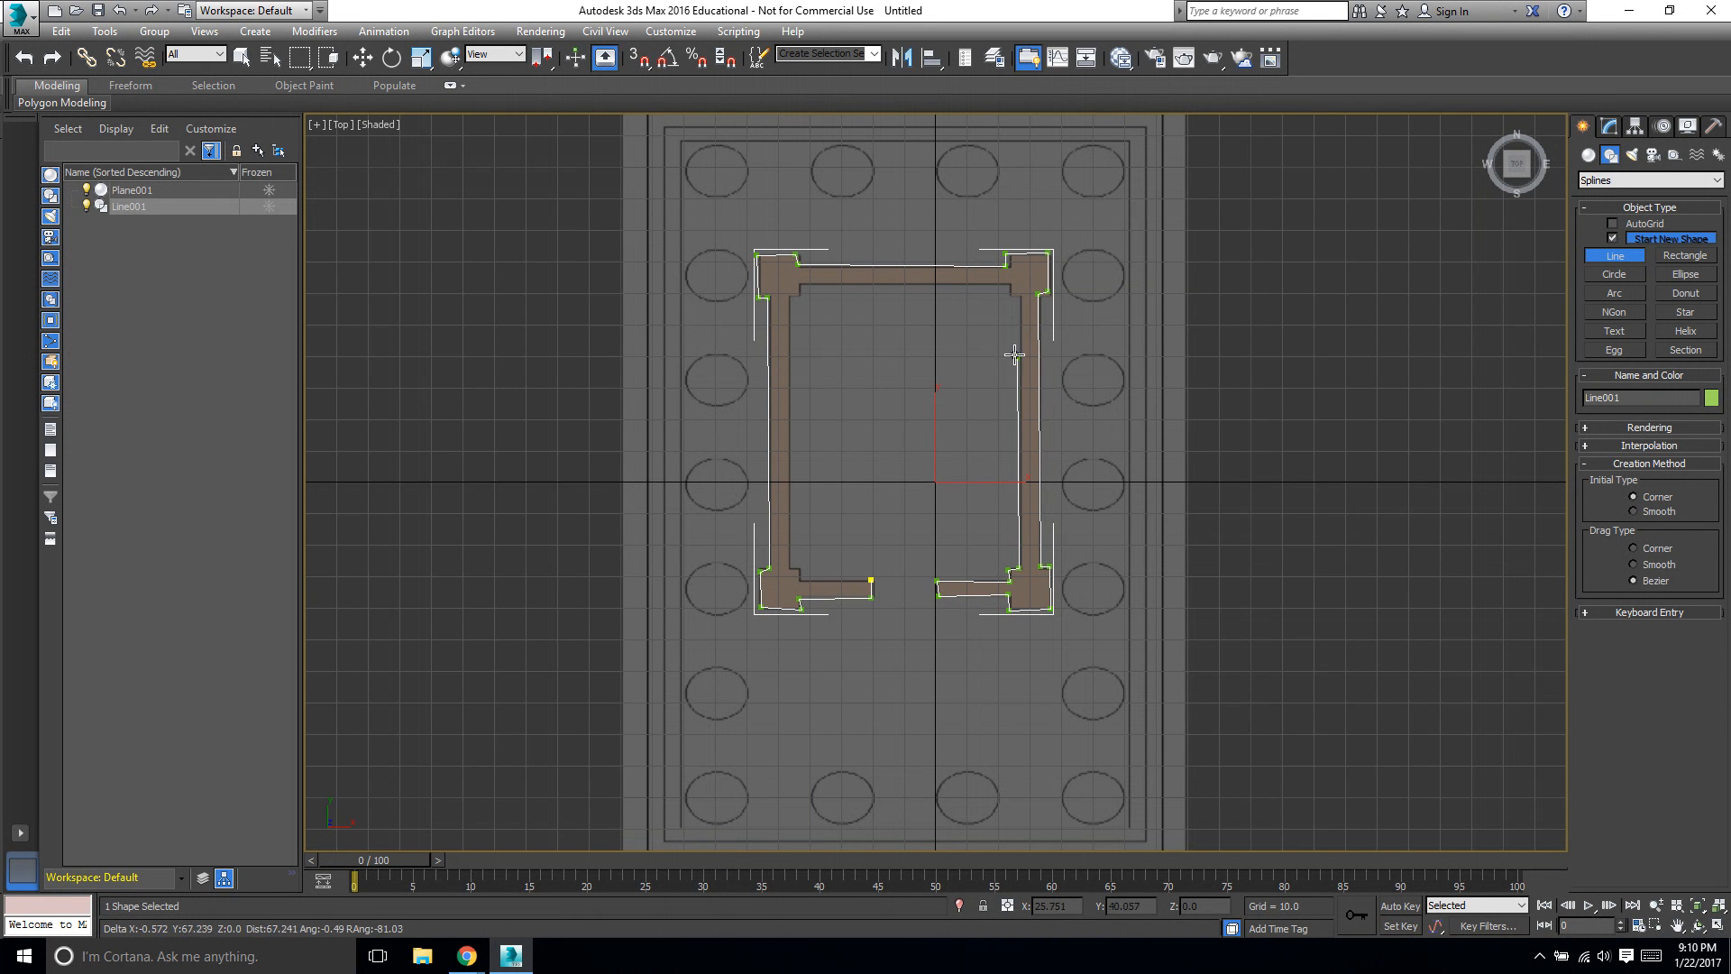
click(1016, 295)
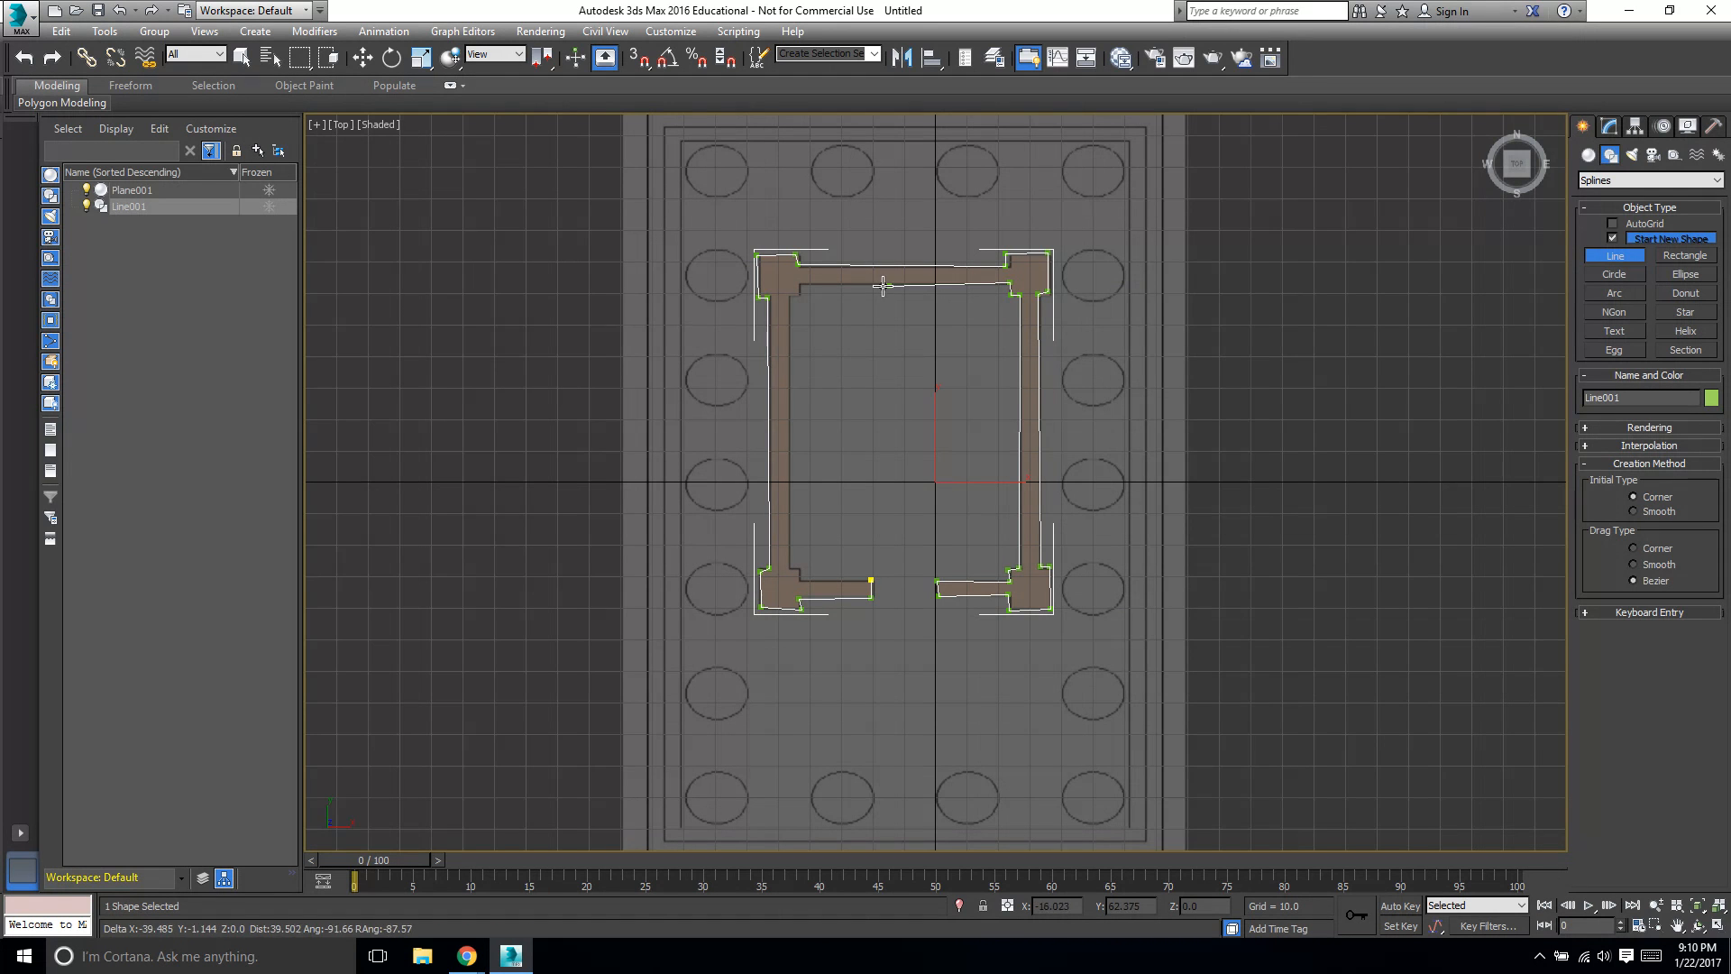
click(799, 287)
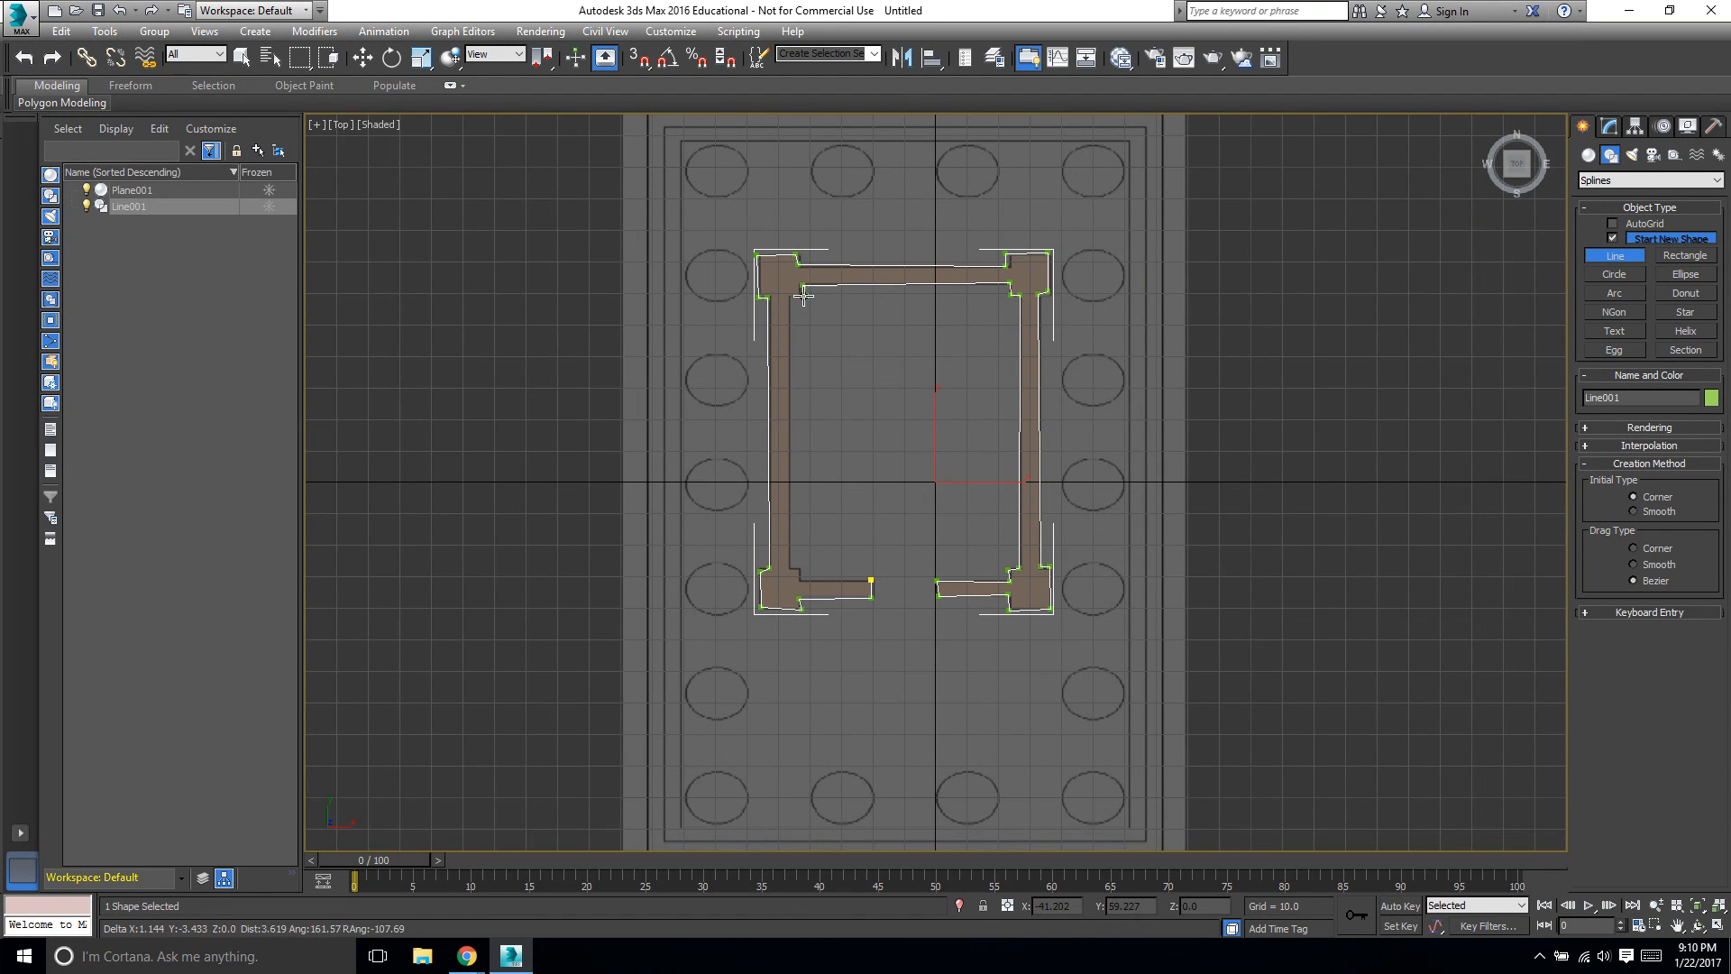
click(790, 297)
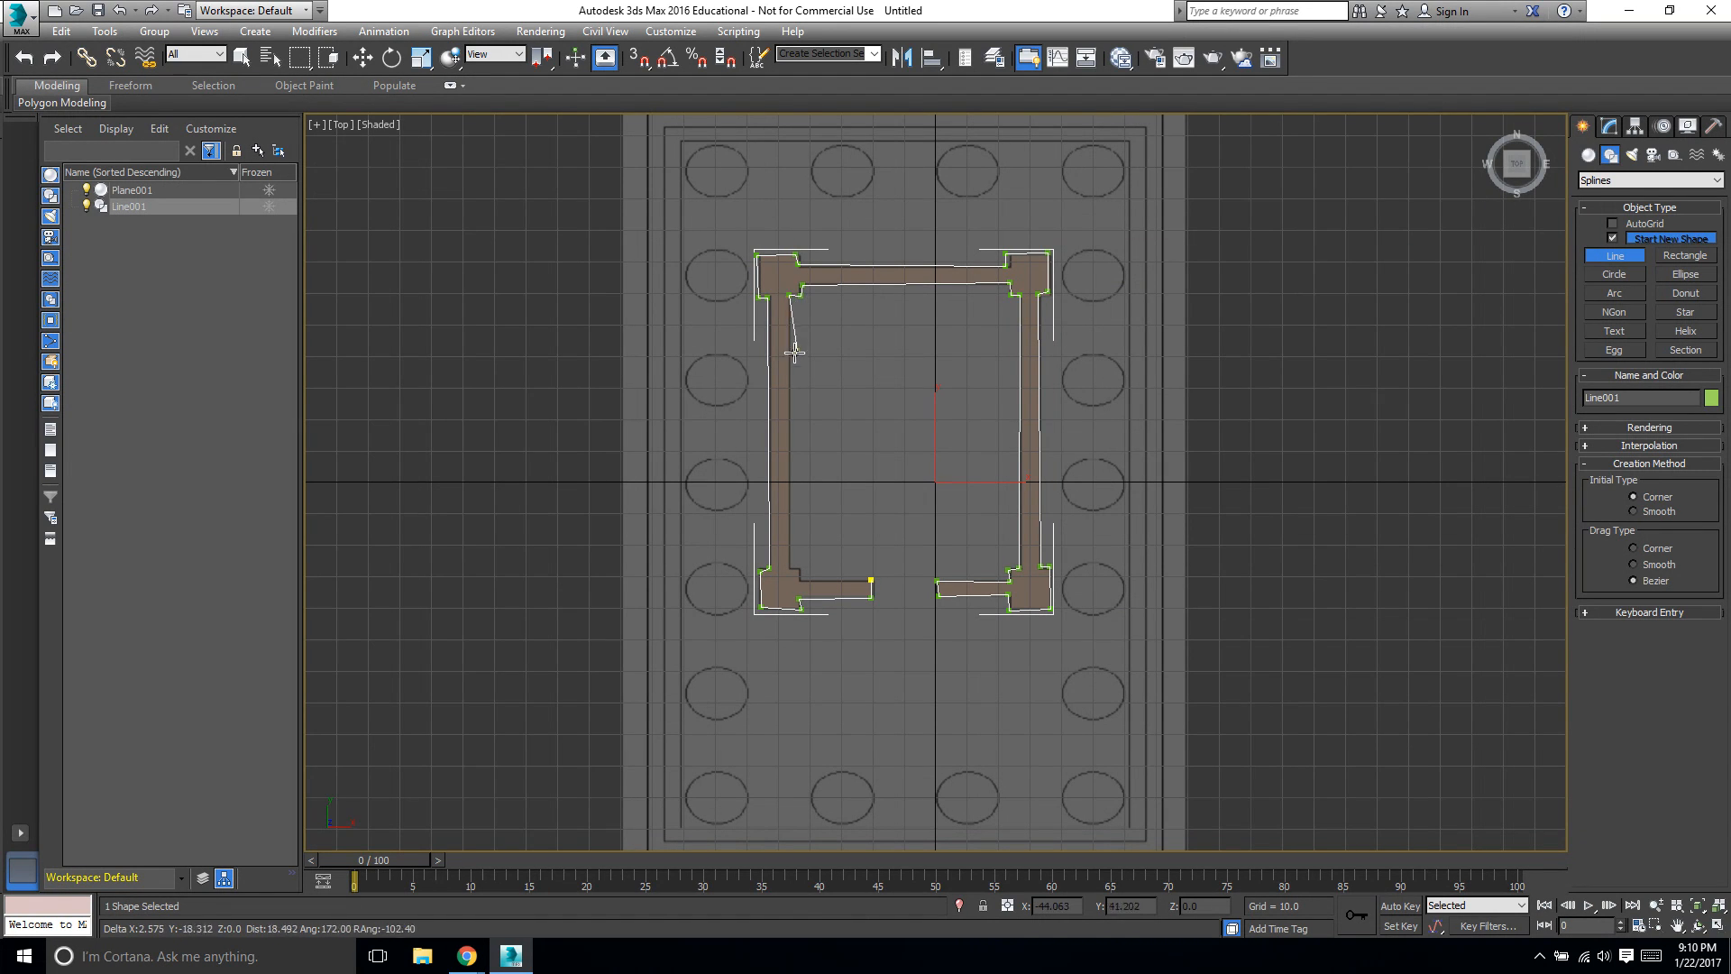
click(789, 566)
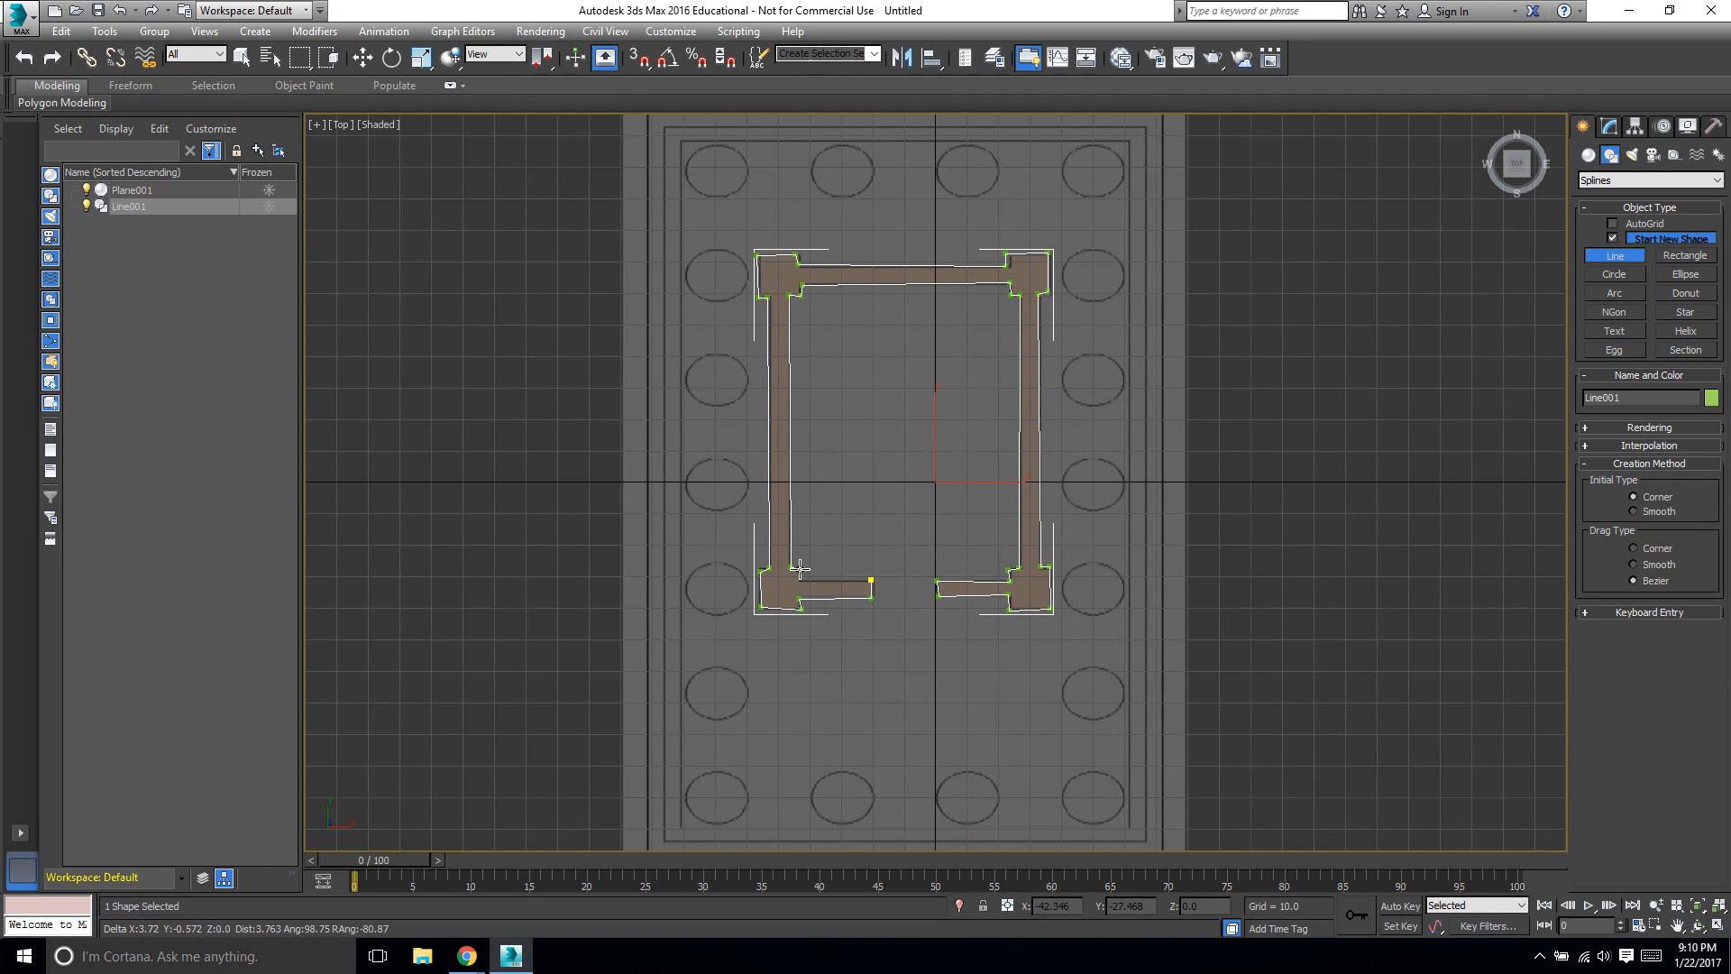
click(870, 582)
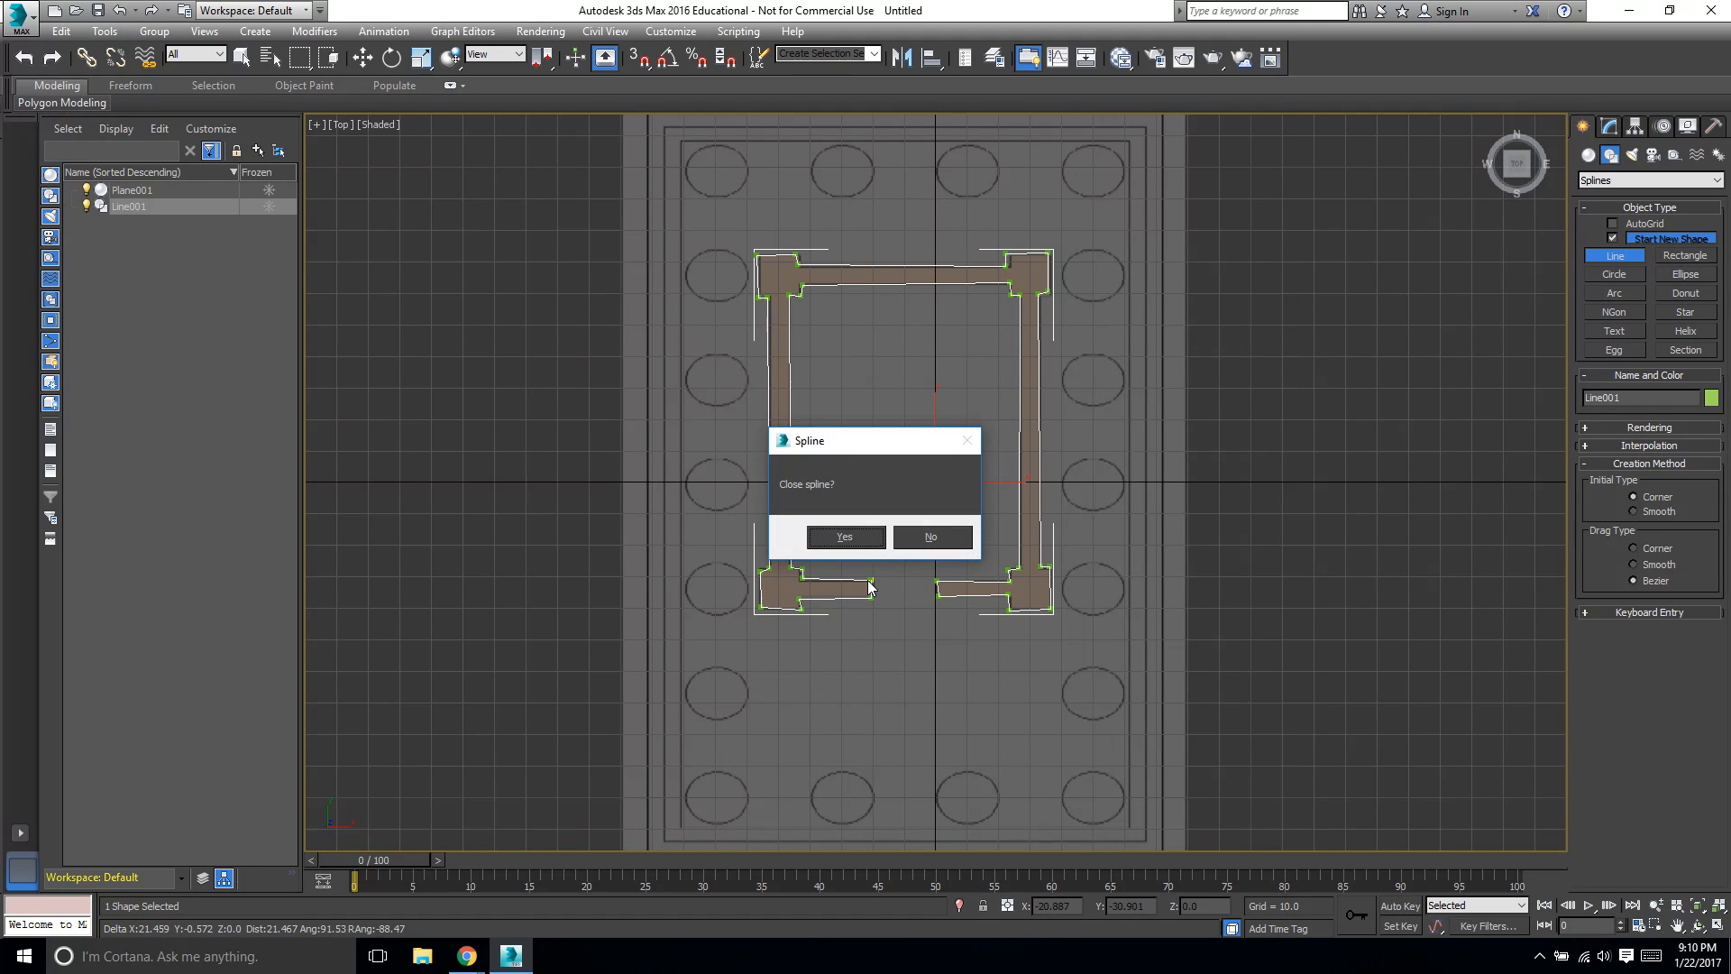
click(846, 538)
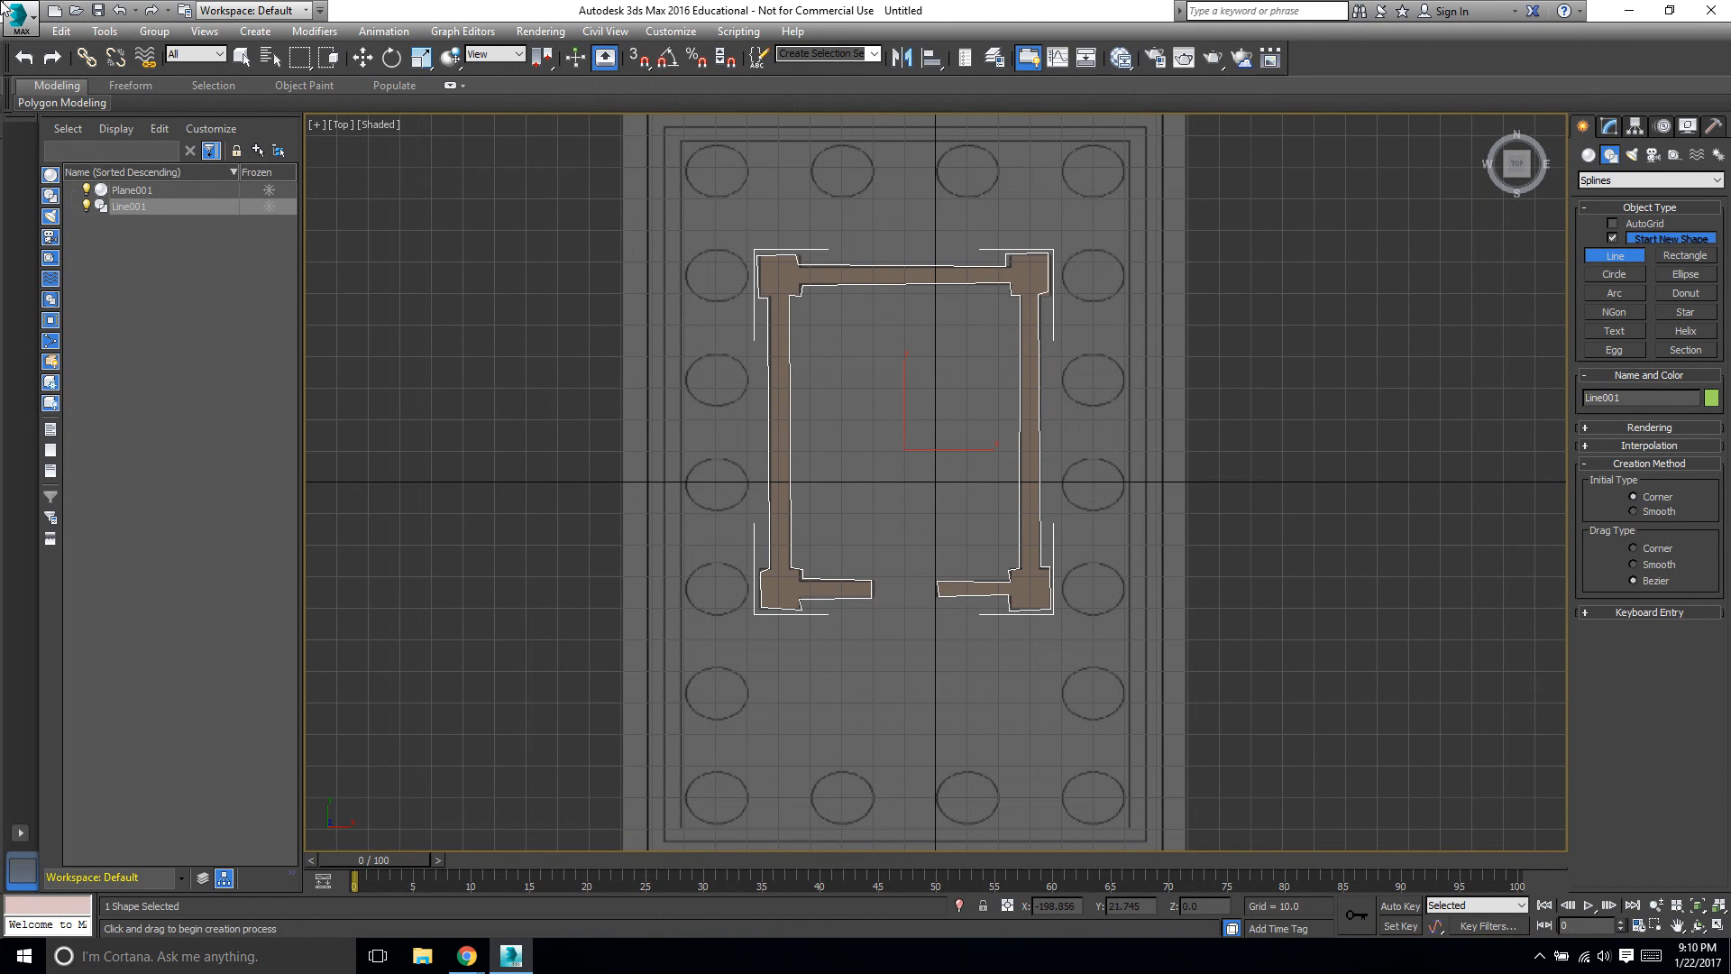
Rename the traced wall outline as temple and deselect it.
right_click(181, 209)
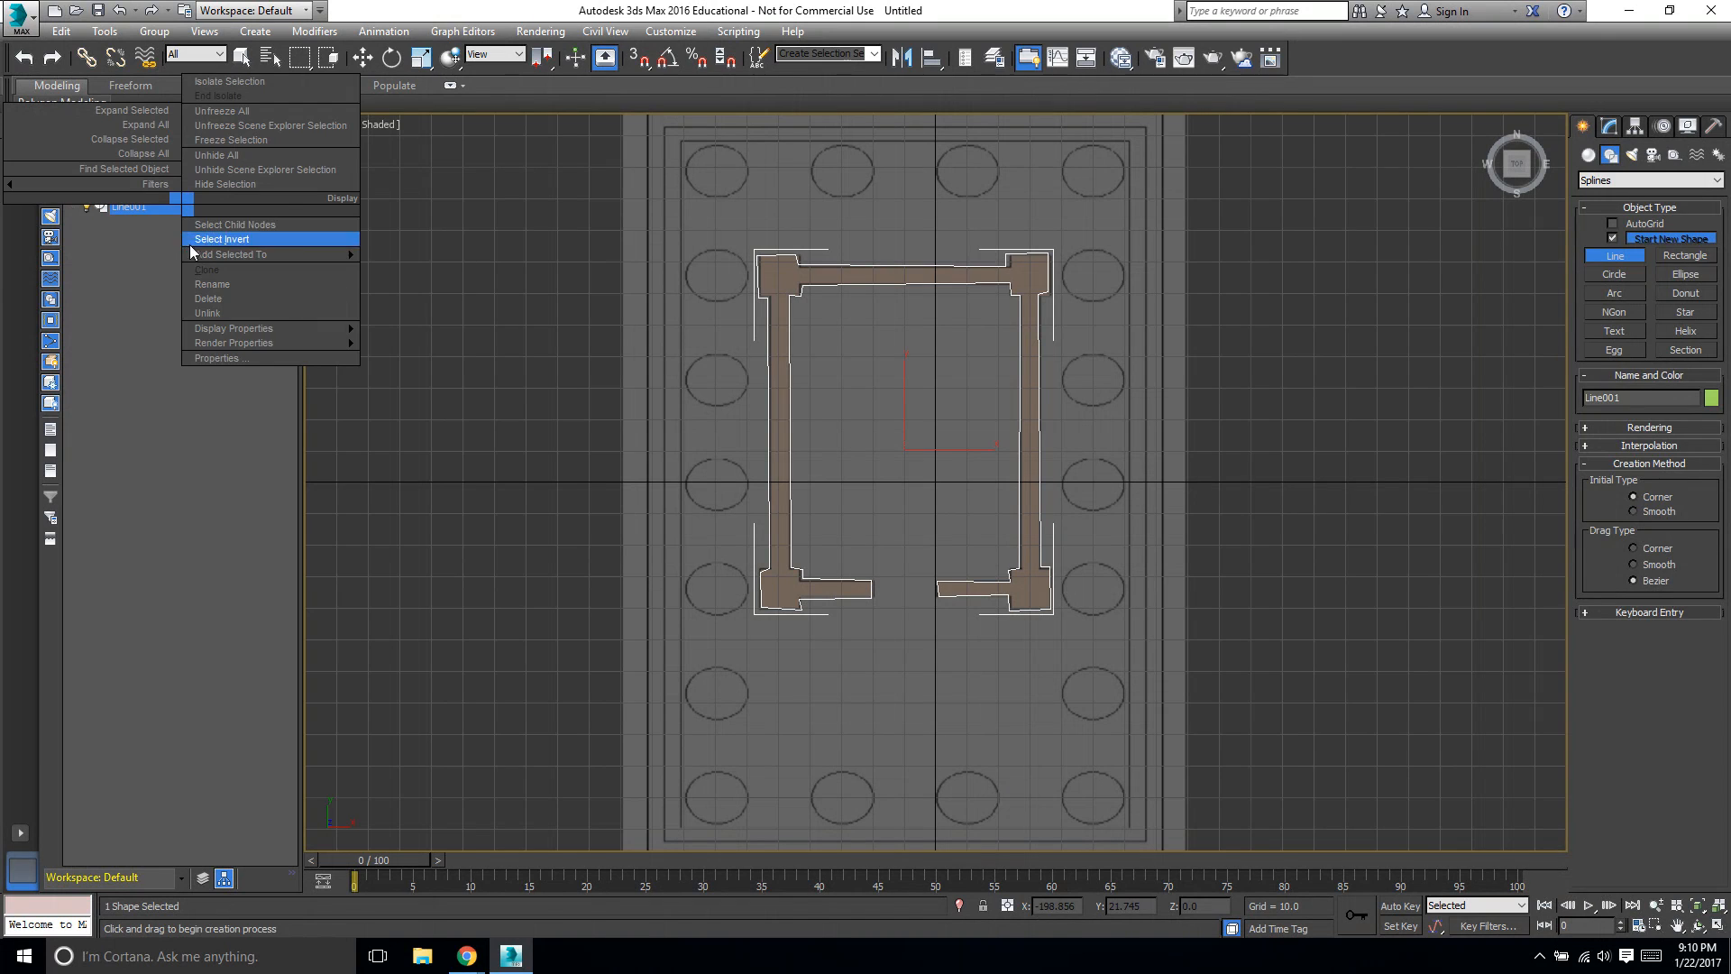
click(213, 284)
text(temple)
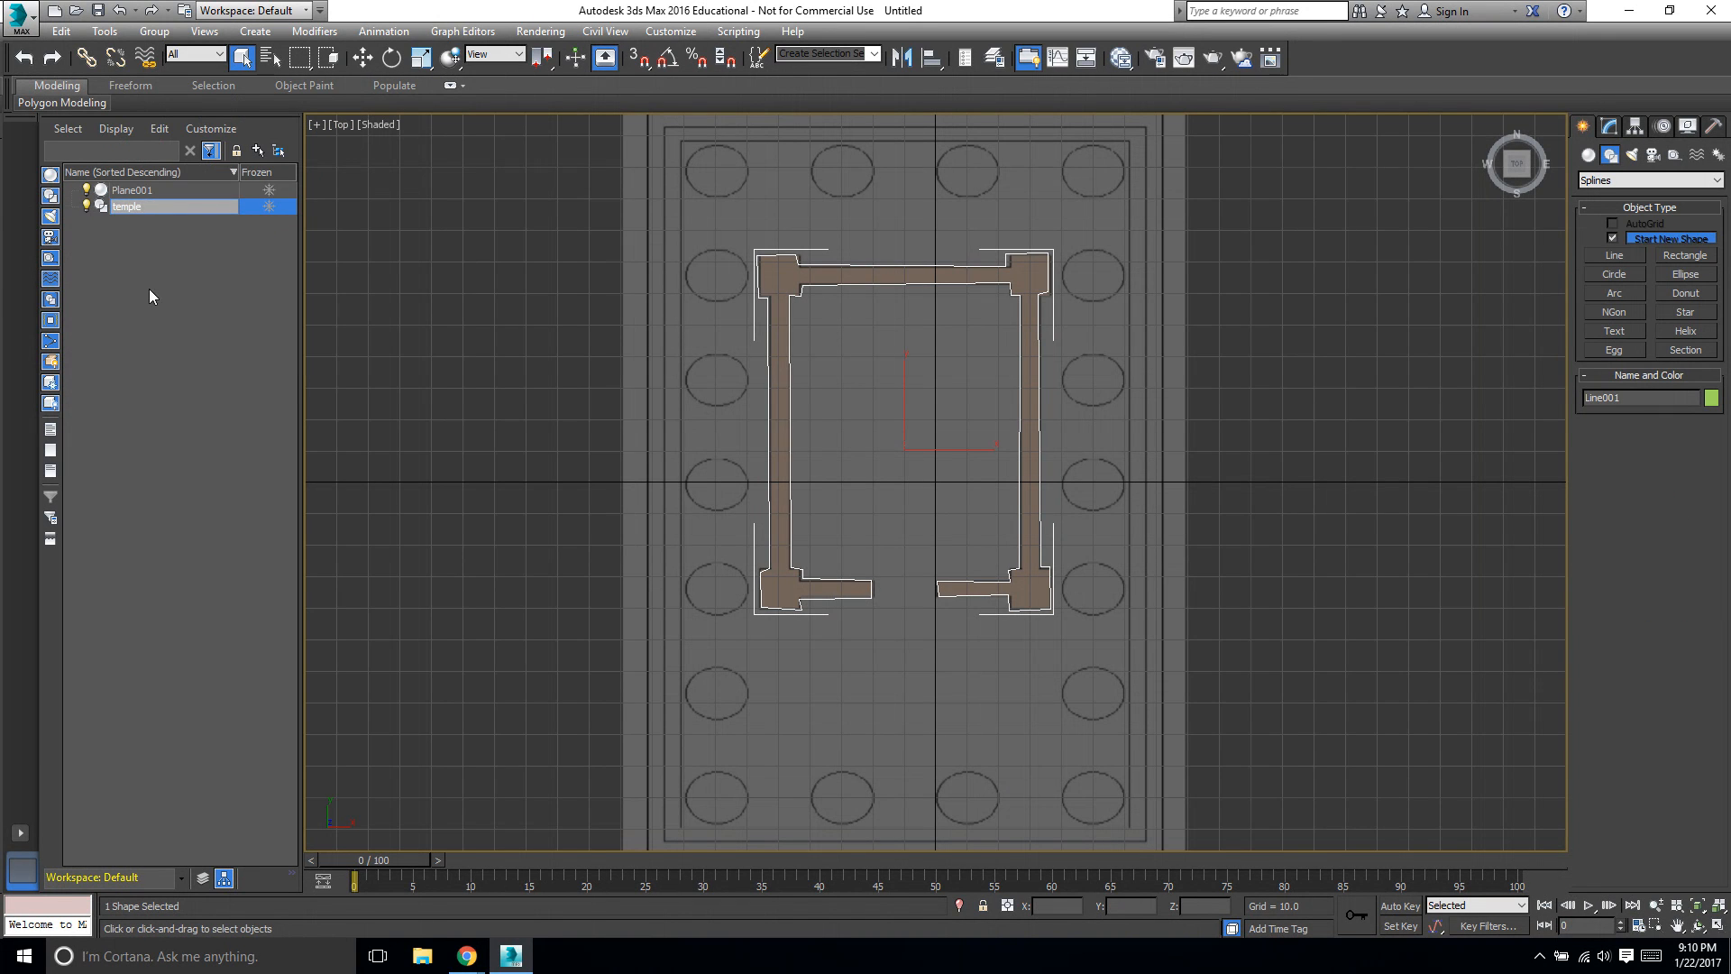
click(144, 268)
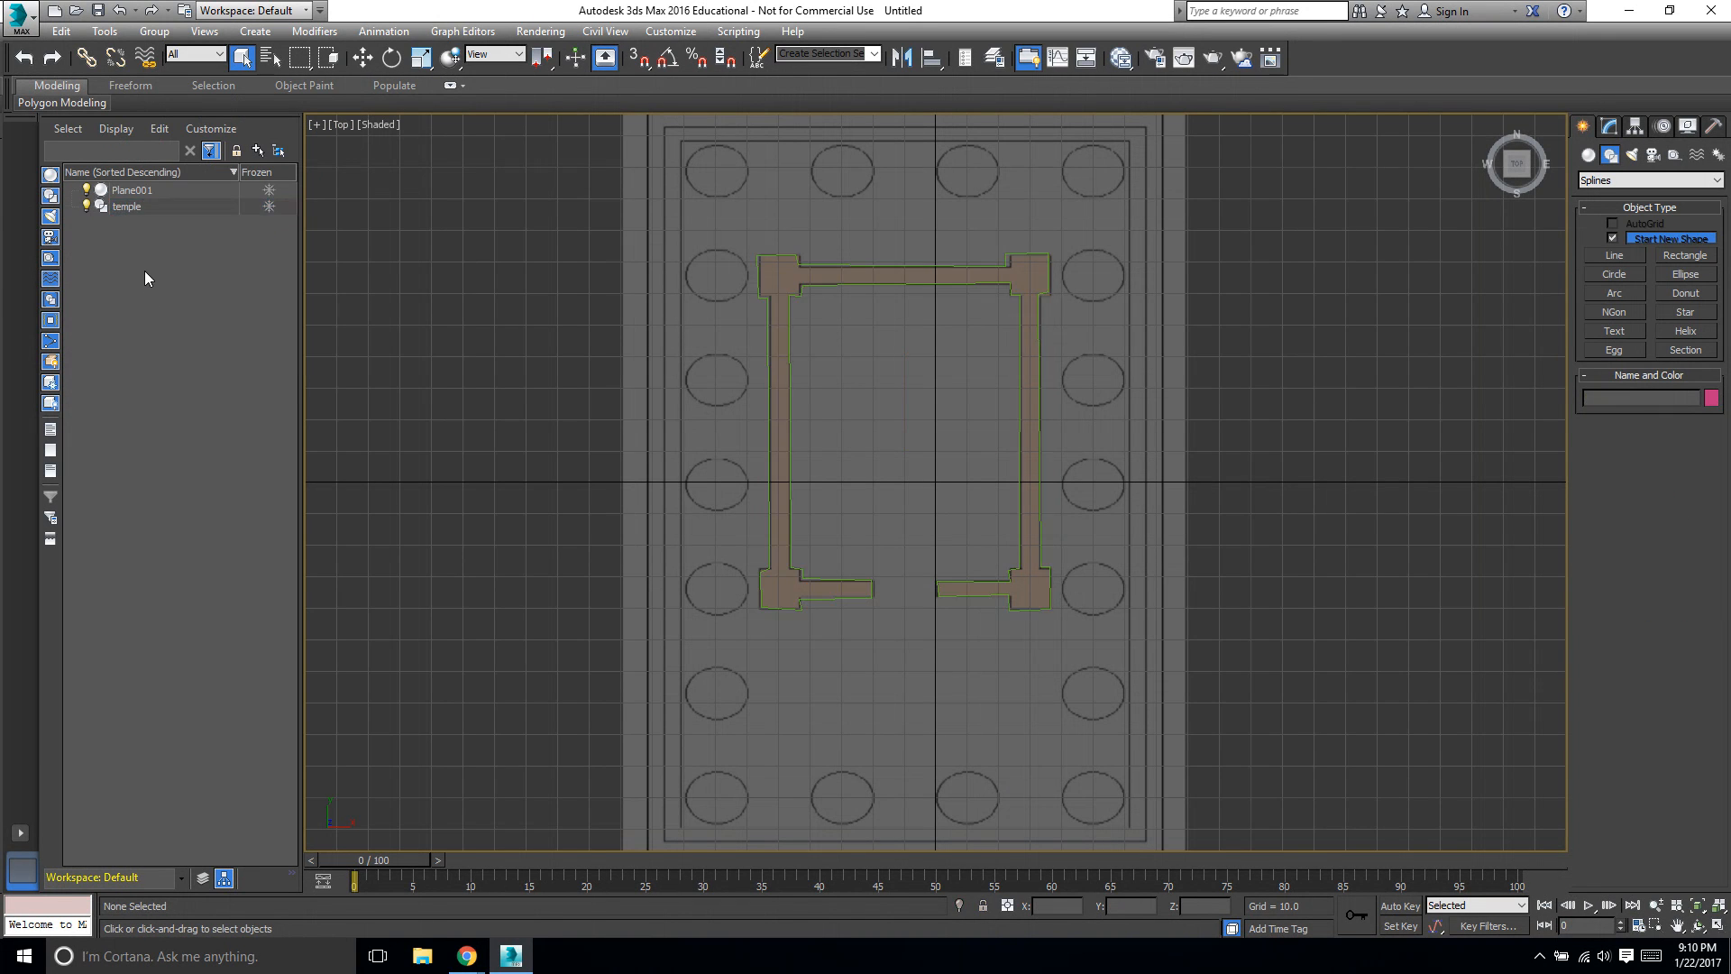